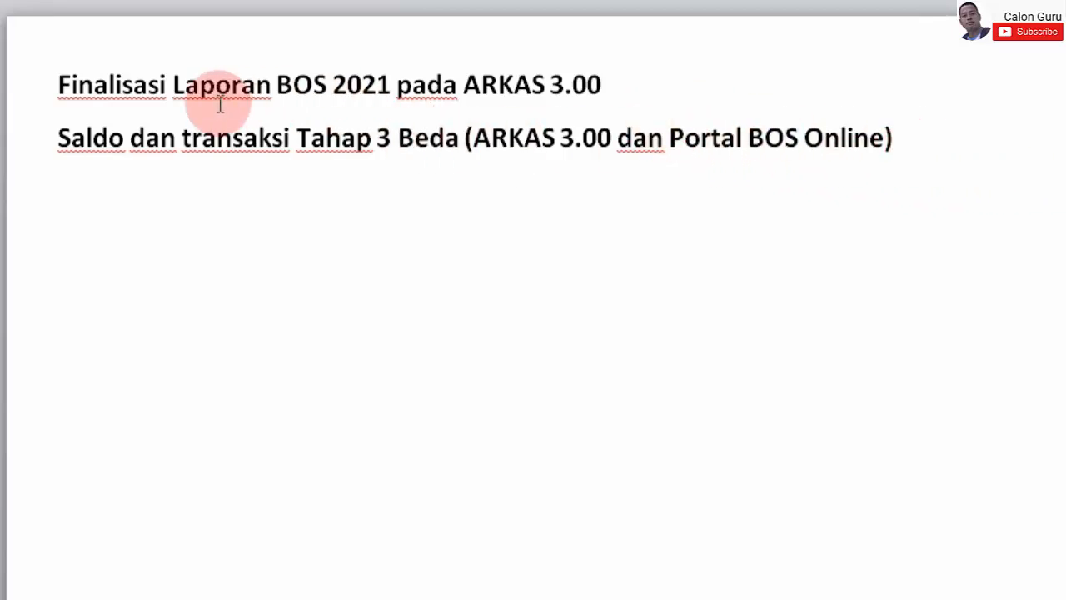
- Change 'ARKAS 3.00' to 'ARKAS 3.3' in the first title line
drag(124, 86, 235, 70)
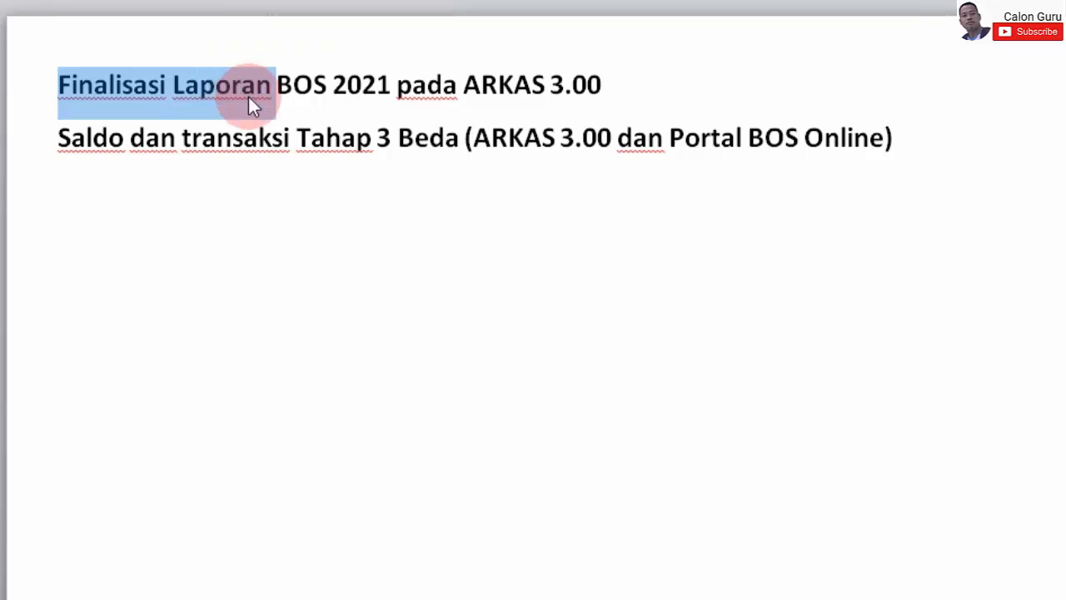
click(255, 87)
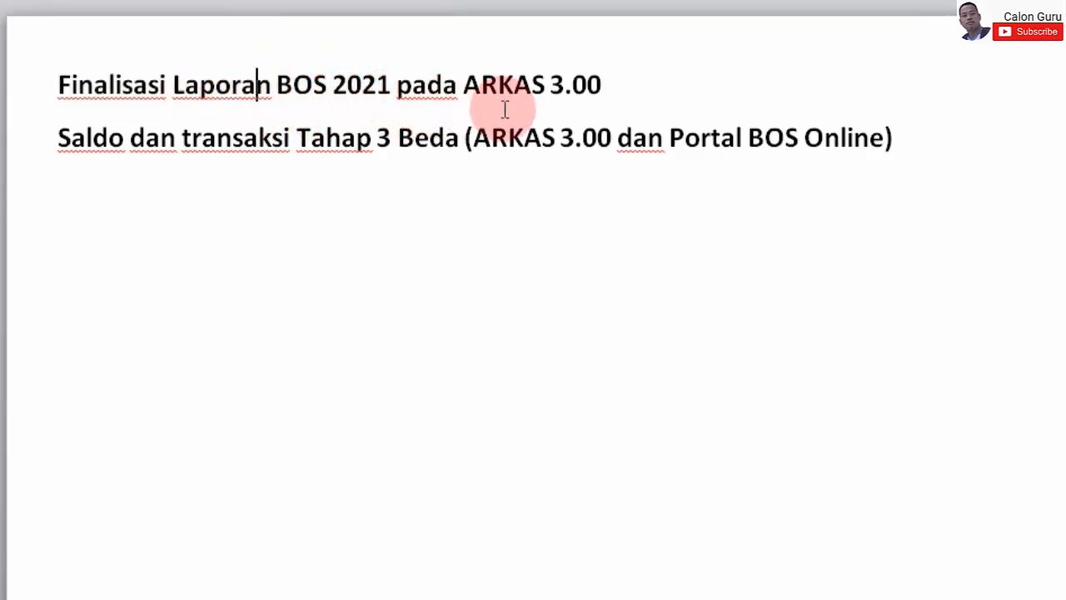
click(605, 93)
key(BackSpace)
text(3)
- Replace 3.00 with 3.3 in the second title line
click(649, 137)
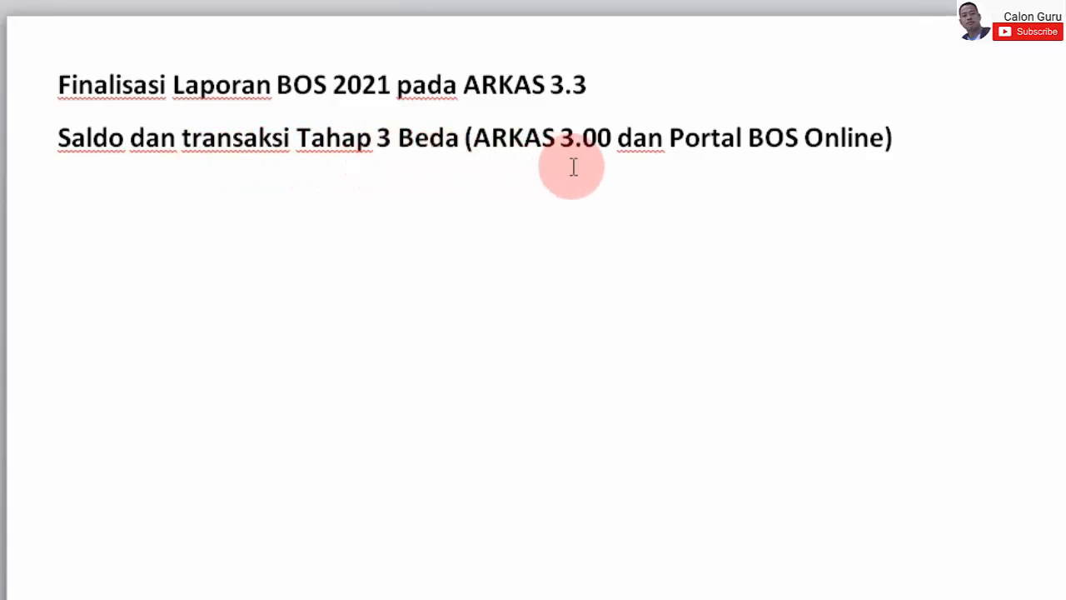
click(612, 142)
key(BackSpace)
key(BackSpace)
text(3)
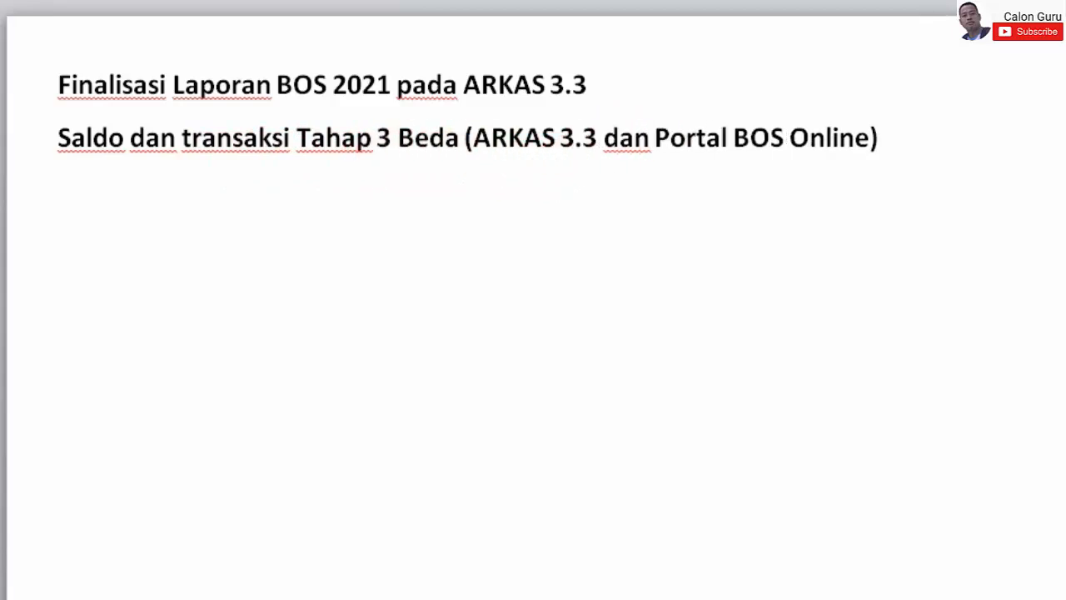
click(792, 293)
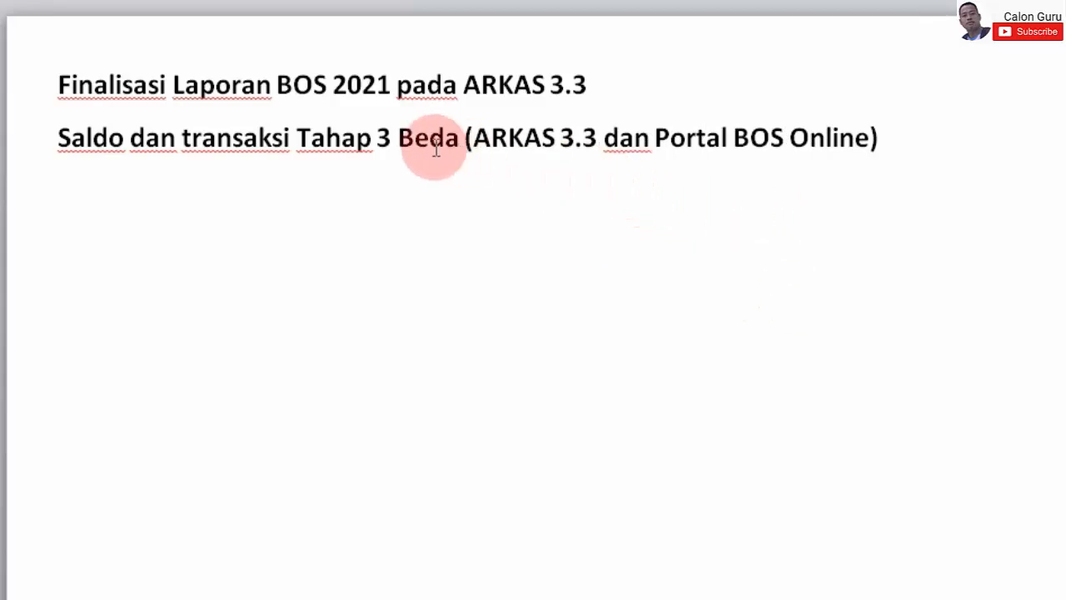
- Select the edited title text across both heading lines
click(841, 145)
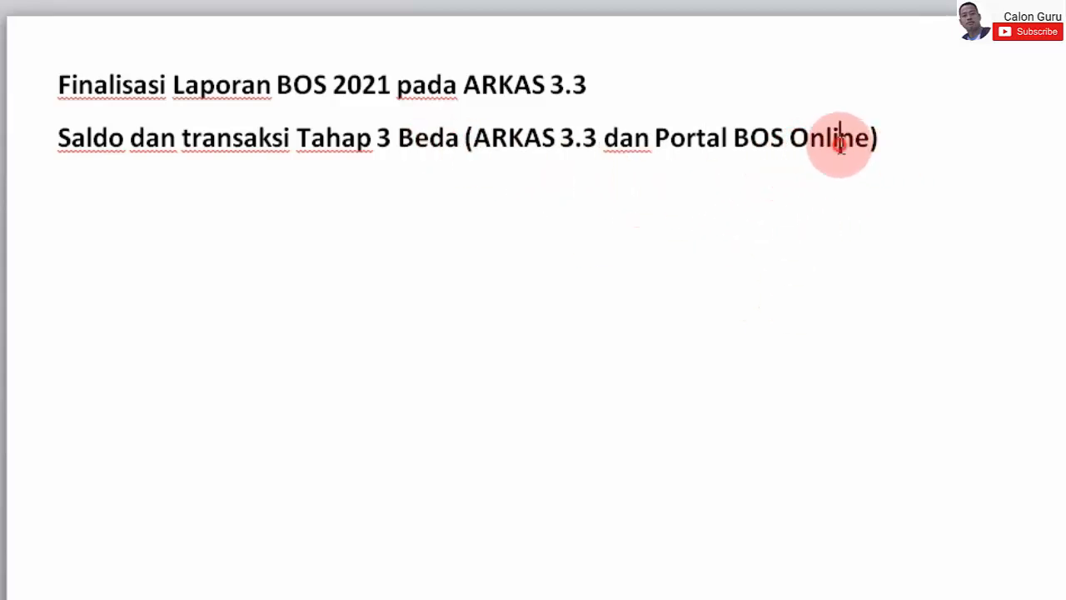
triple_click(840, 145)
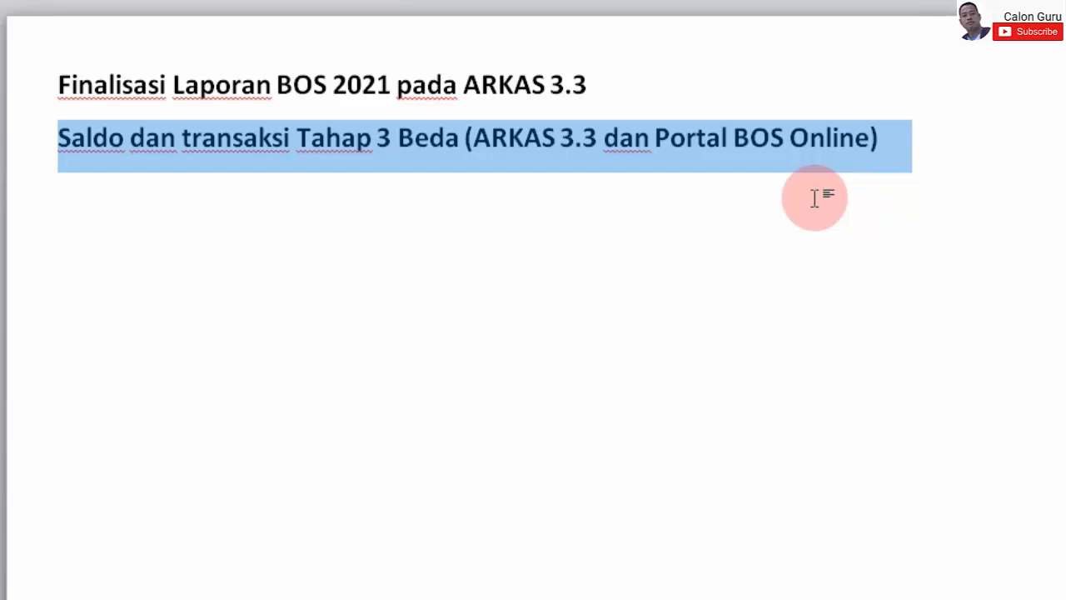
click(815, 197)
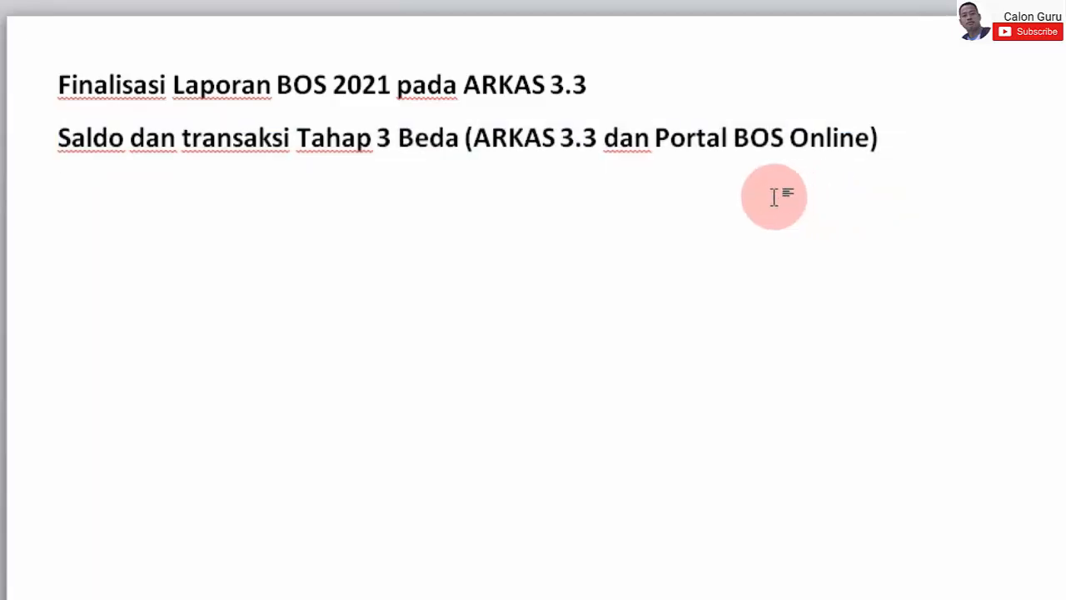
drag(890, 141, 223, 125)
double_click(59, 113)
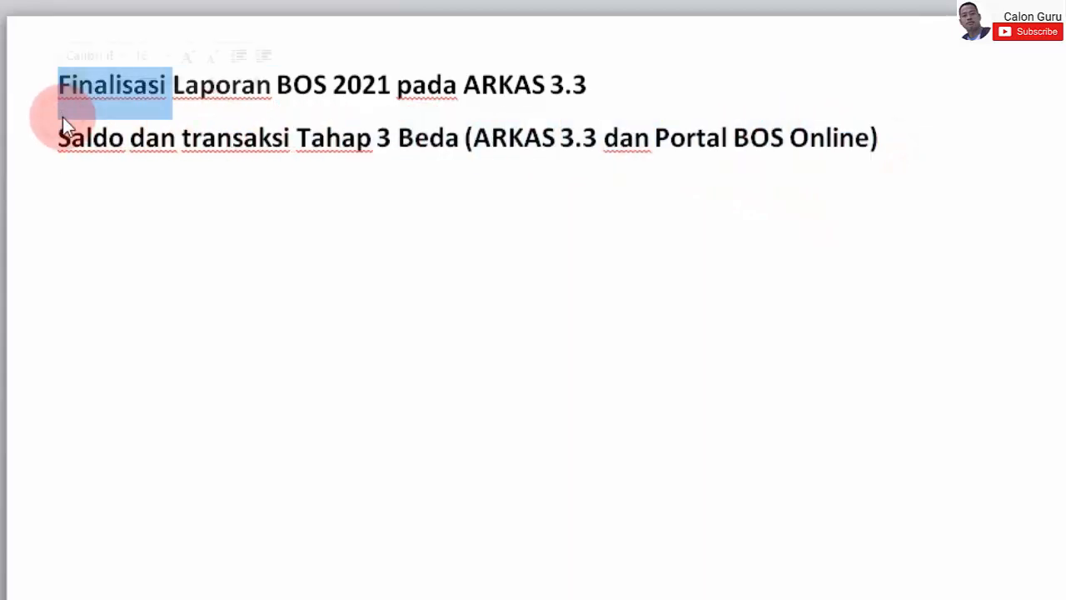
click(75, 119)
drag(58, 87, 875, 132)
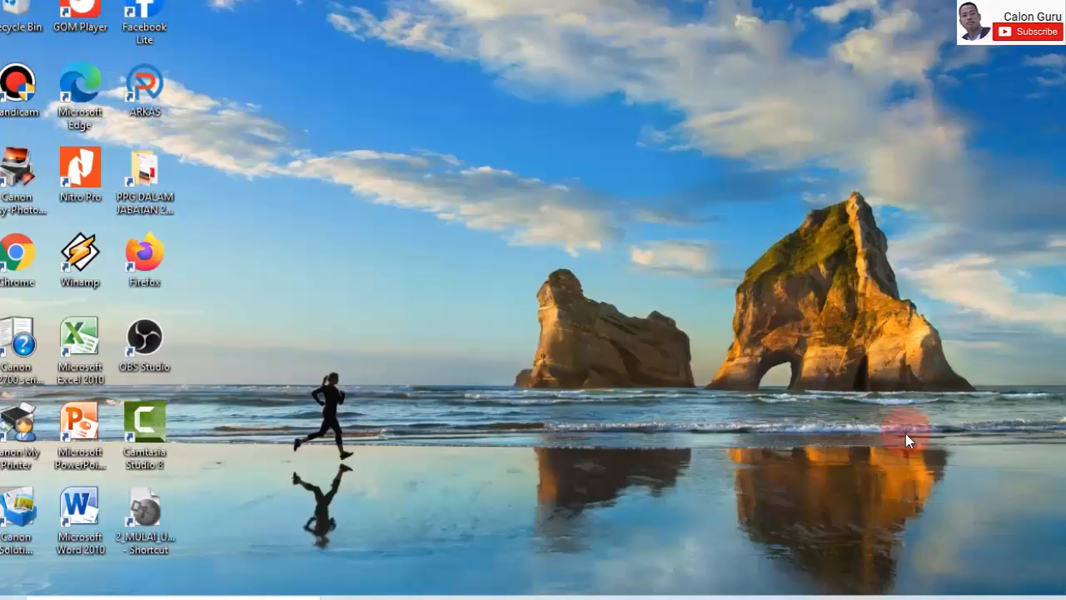
- Launch ARKAS from its desktop icon and refresh the desktop while the login window loads
double_click(145, 83)
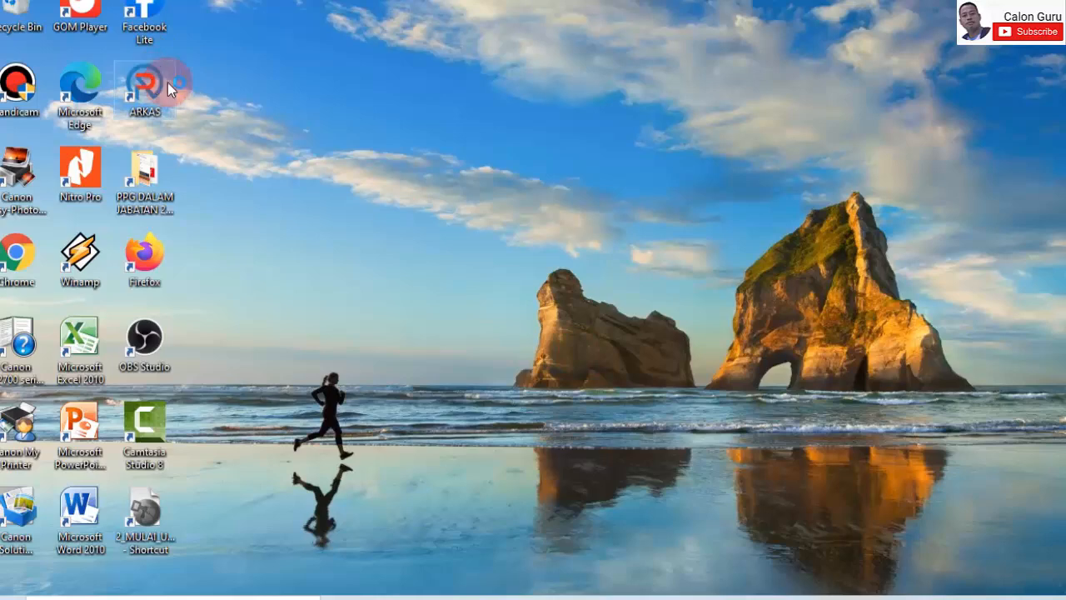
right_click(697, 204)
click(766, 256)
right_click(676, 139)
click(727, 189)
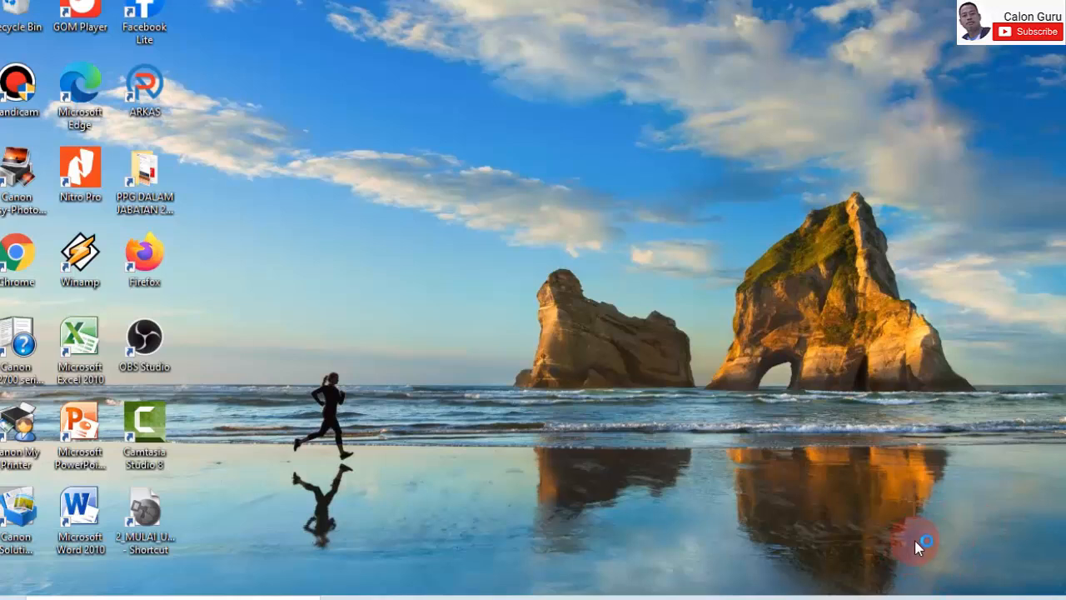
click(928, 596)
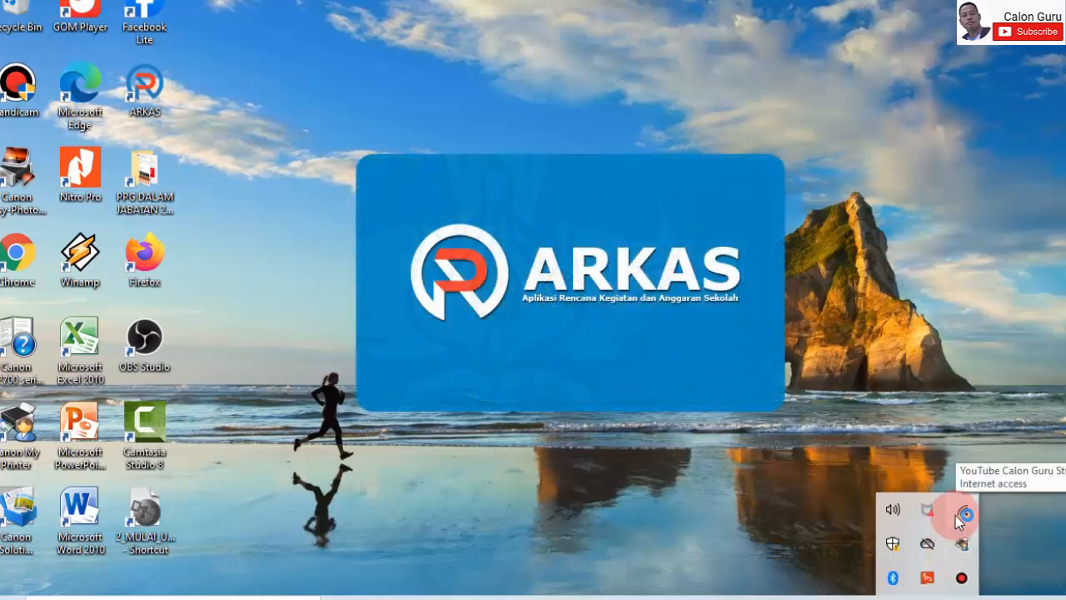
click(966, 207)
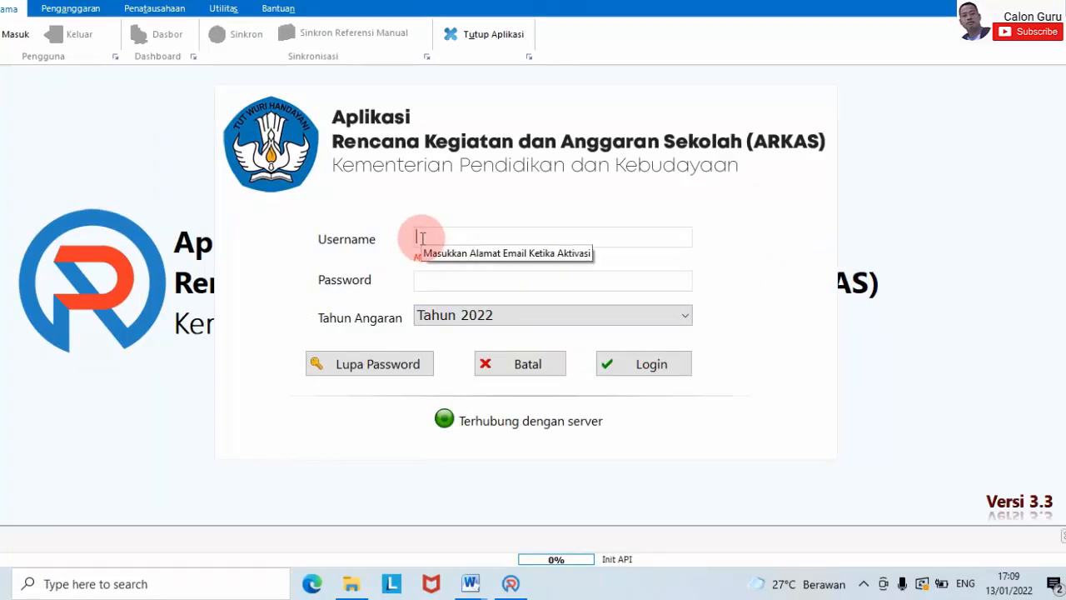
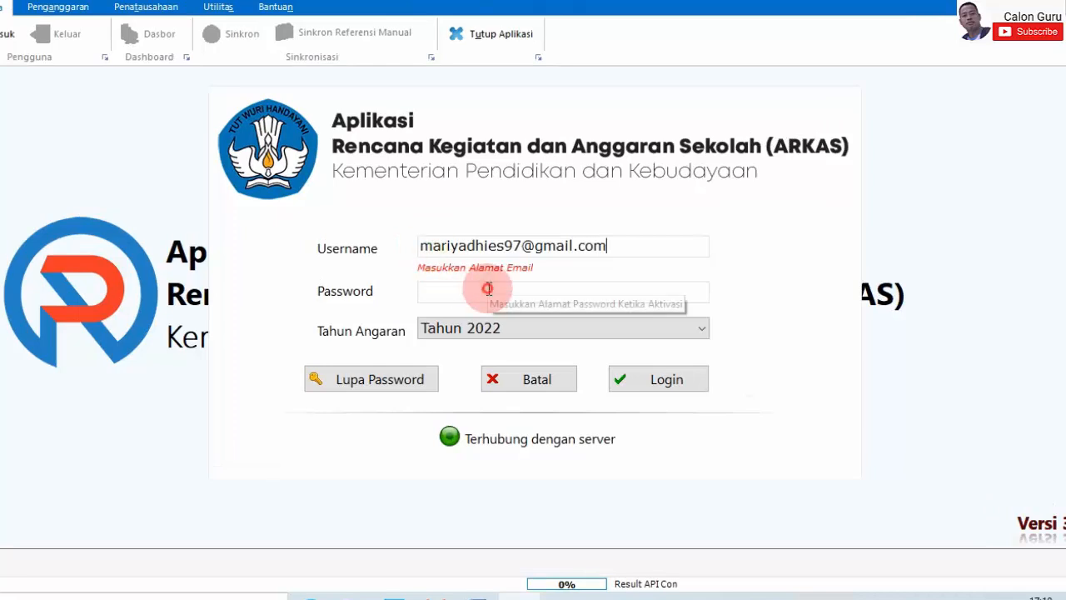
- Log in with the account e-mail and password for Tahun Anggaran 2021
click(482, 278)
key(ctrl+v)
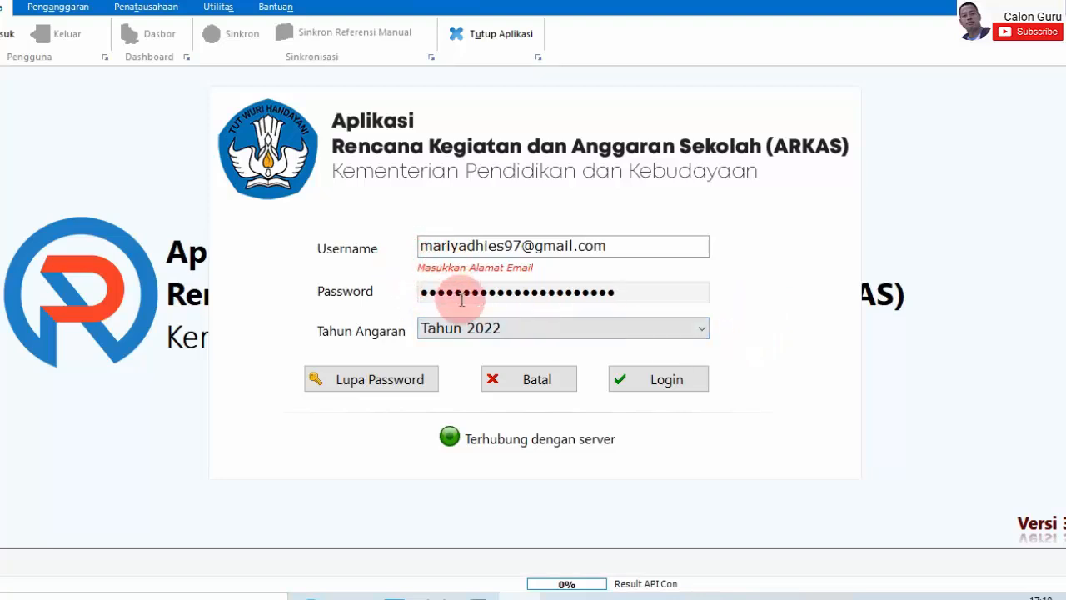
click(700, 331)
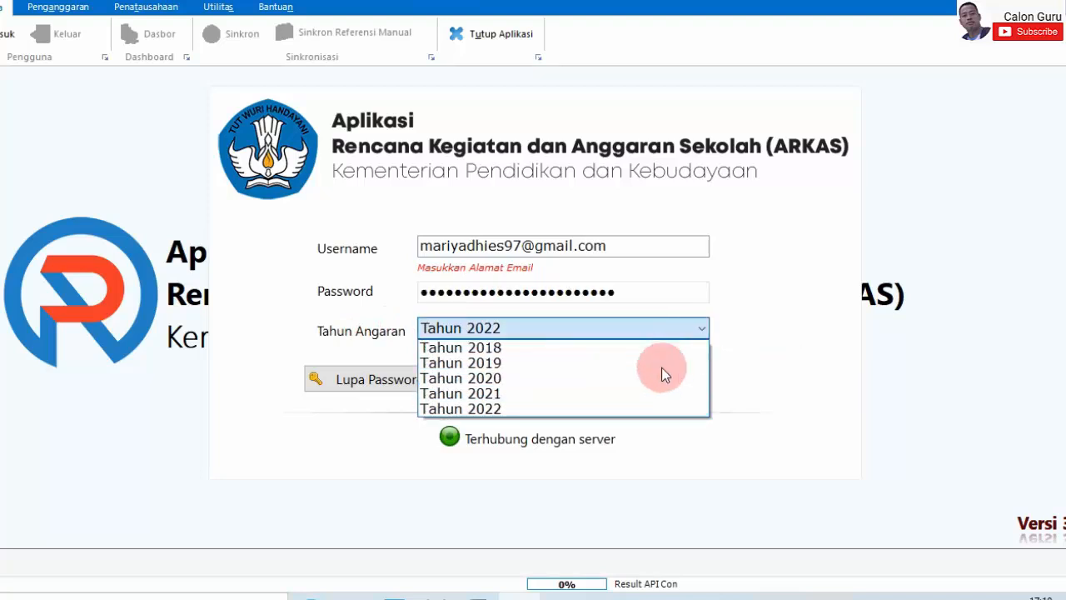
click(566, 394)
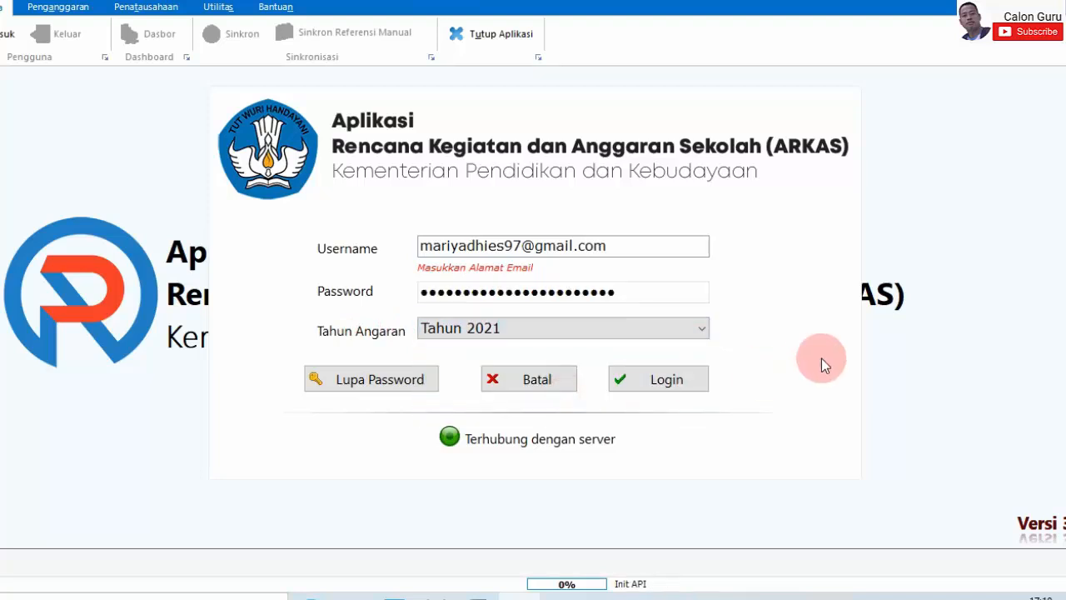
click(676, 388)
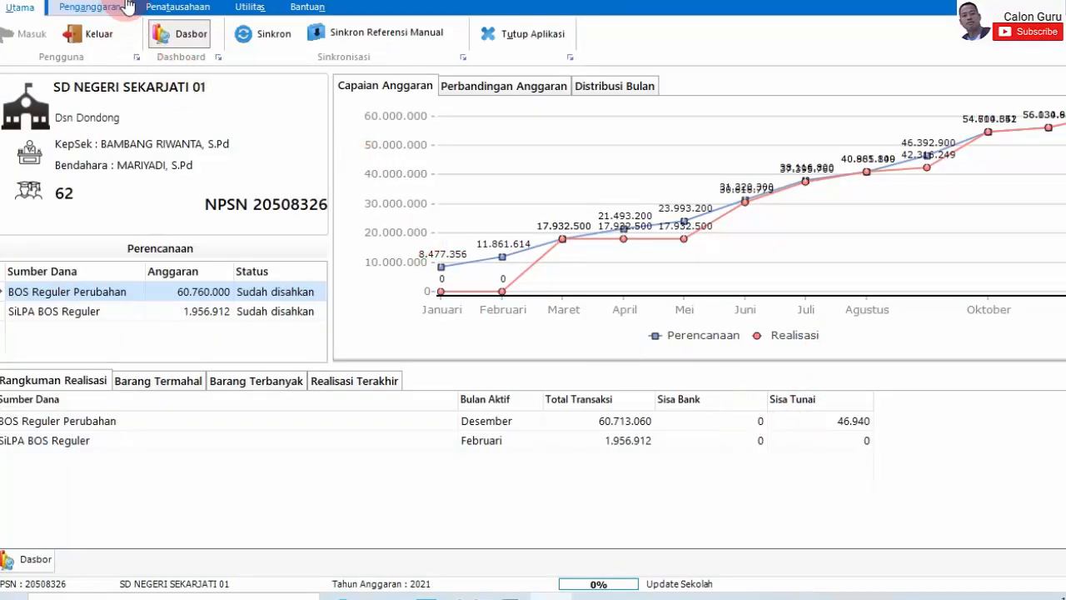
- Open the BKU & Pembantu print dialog with Buku Kas Umum as report type
click(174, 10)
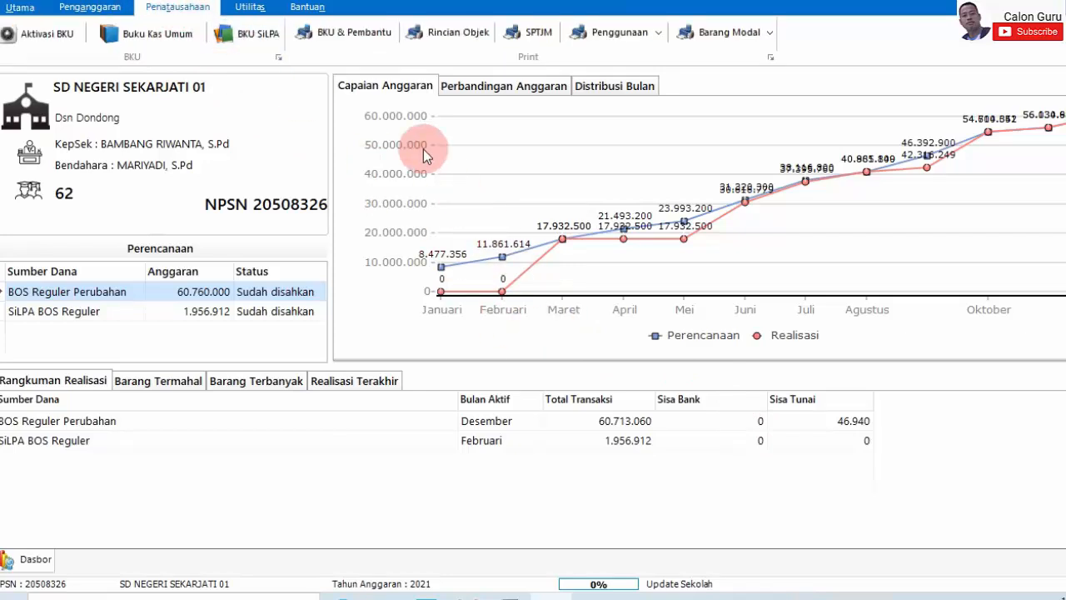
click(358, 42)
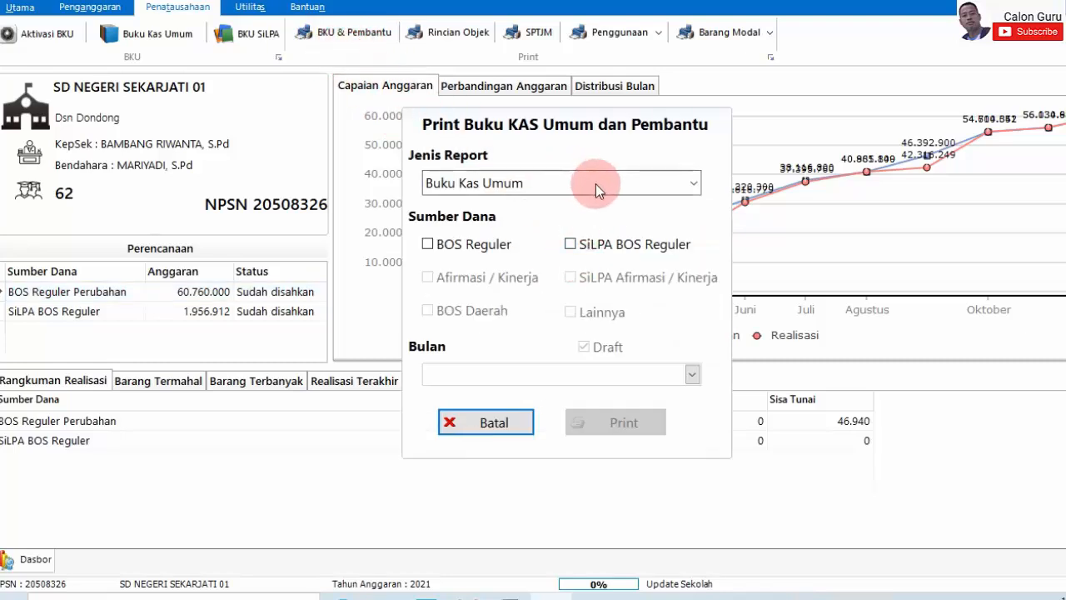
click(631, 189)
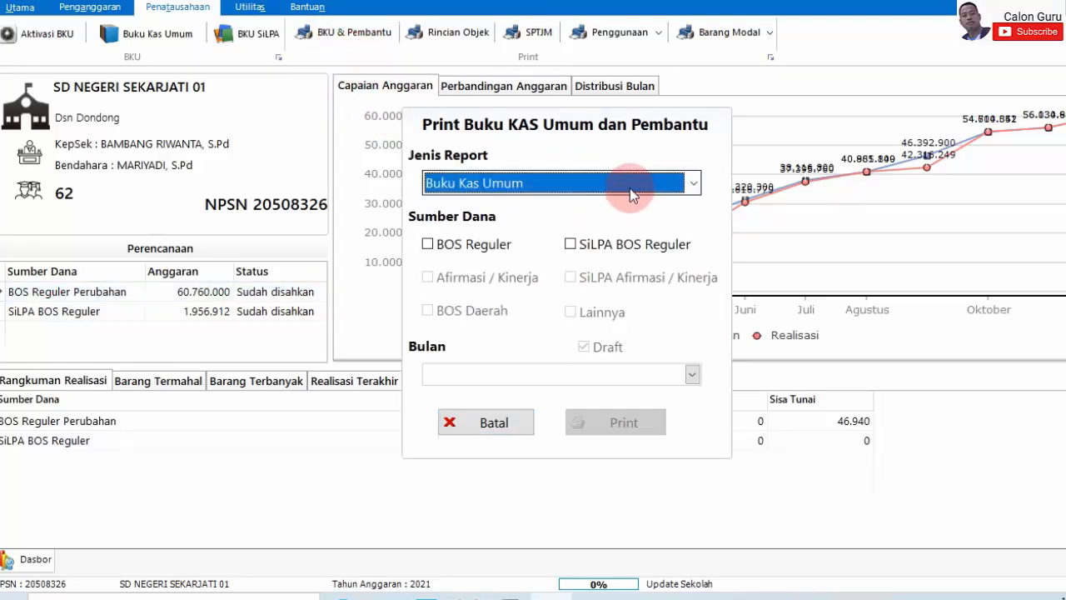
click(692, 183)
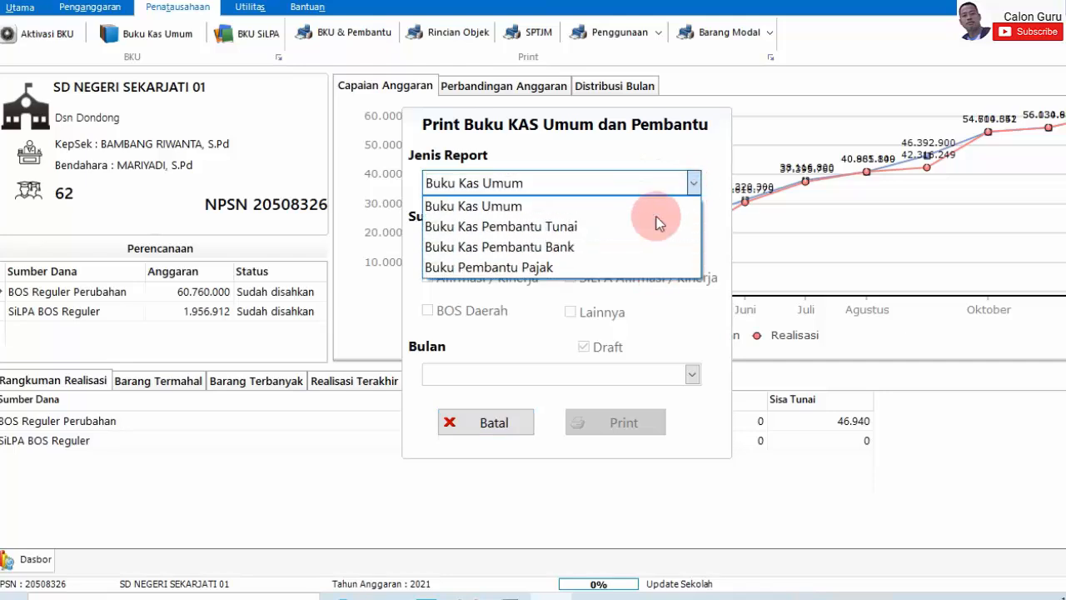
click(715, 275)
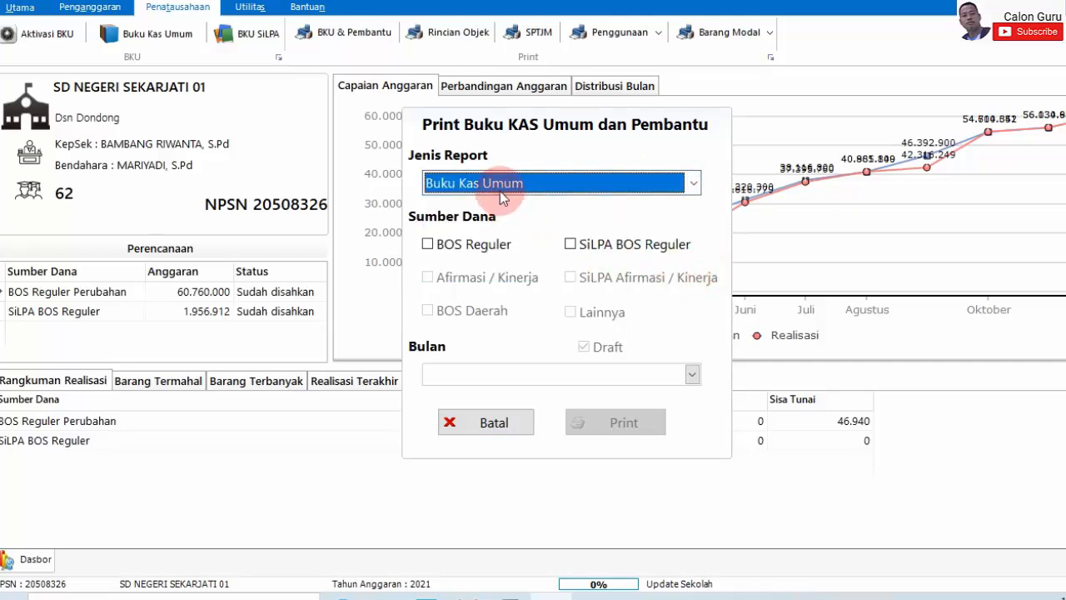
- Tick BOS Reguler, browse the month list without choosing, then untick it
click(428, 245)
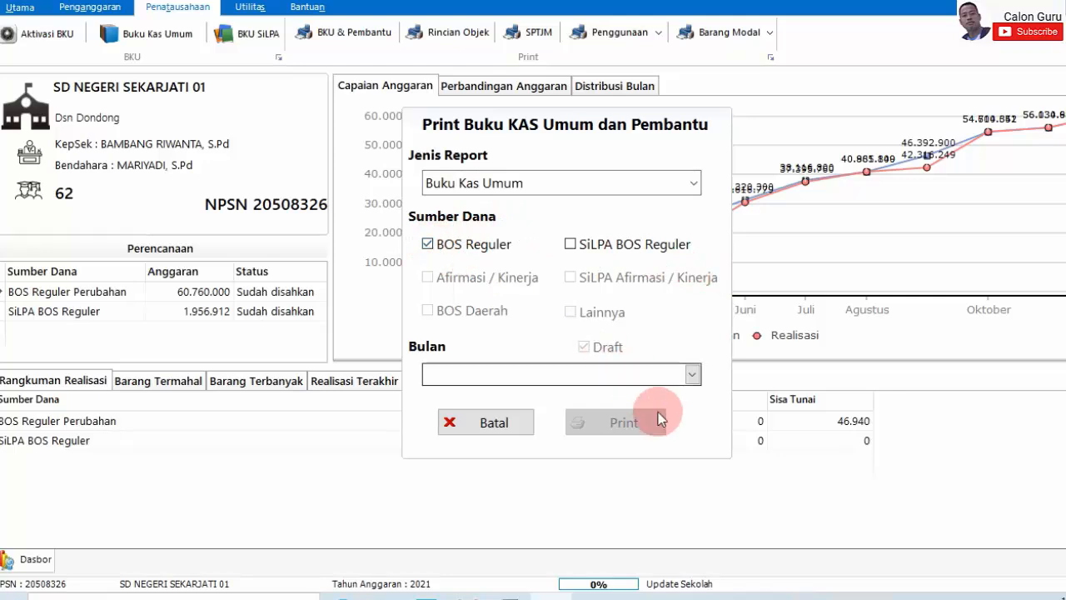
click(692, 375)
scroll(651, 432, down, 2)
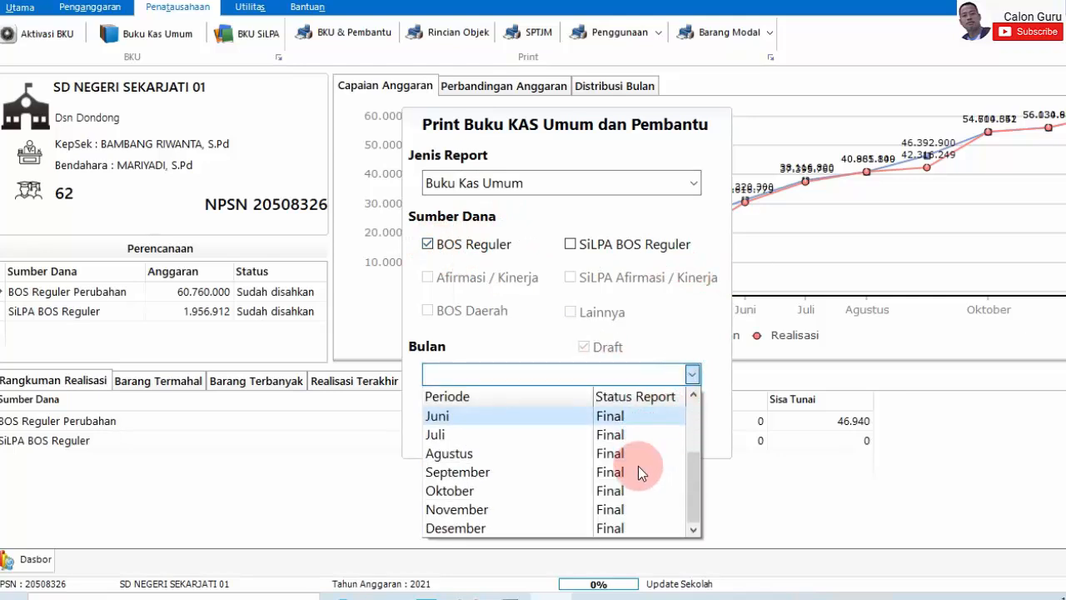
scroll(556, 463, up, 2)
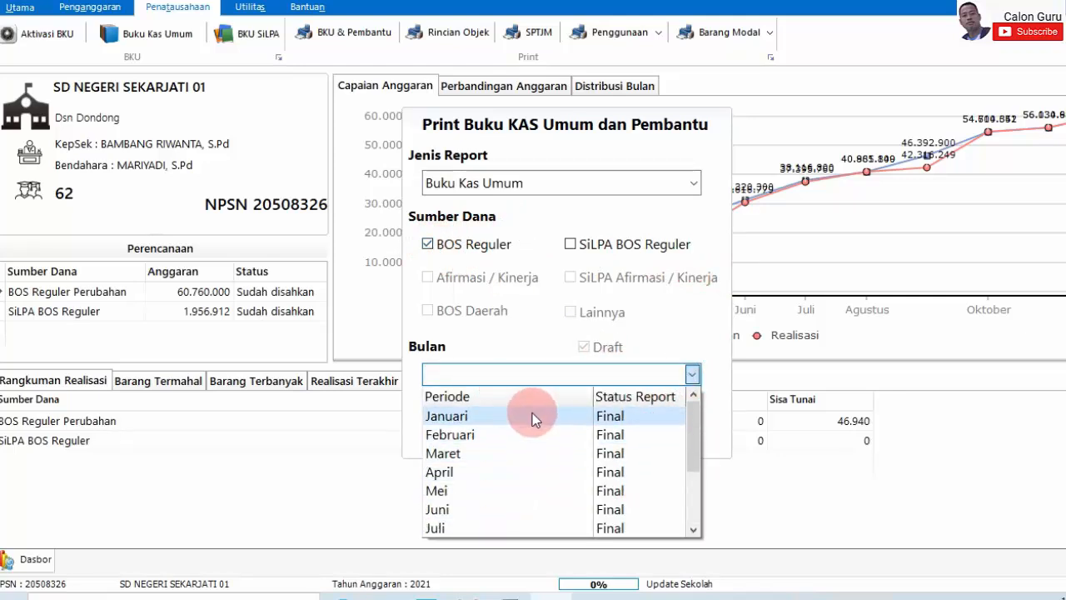
scroll(531, 425, down, 2)
click(697, 338)
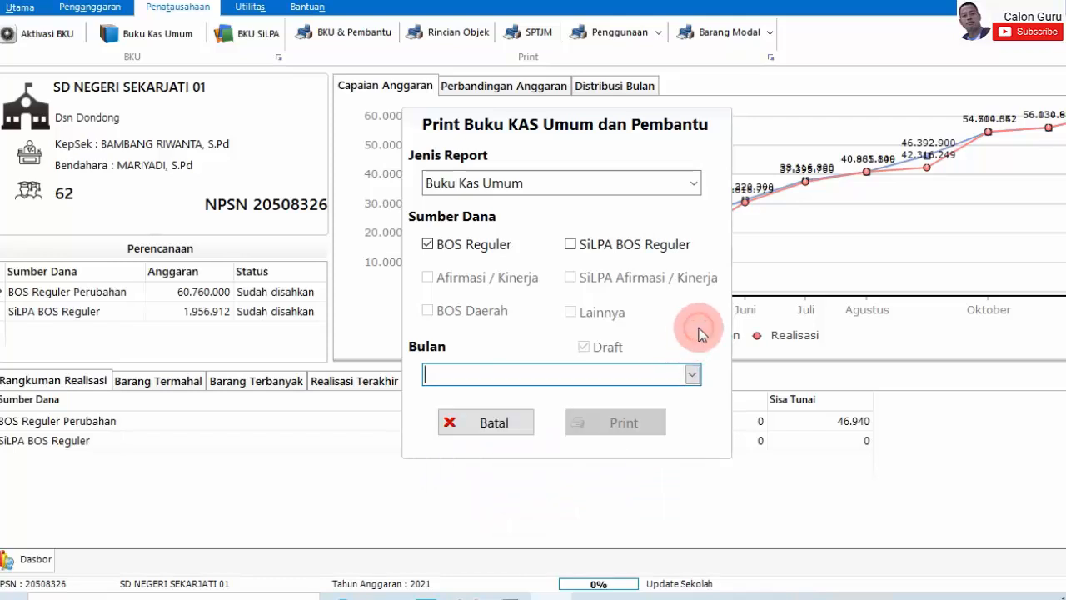
click(427, 244)
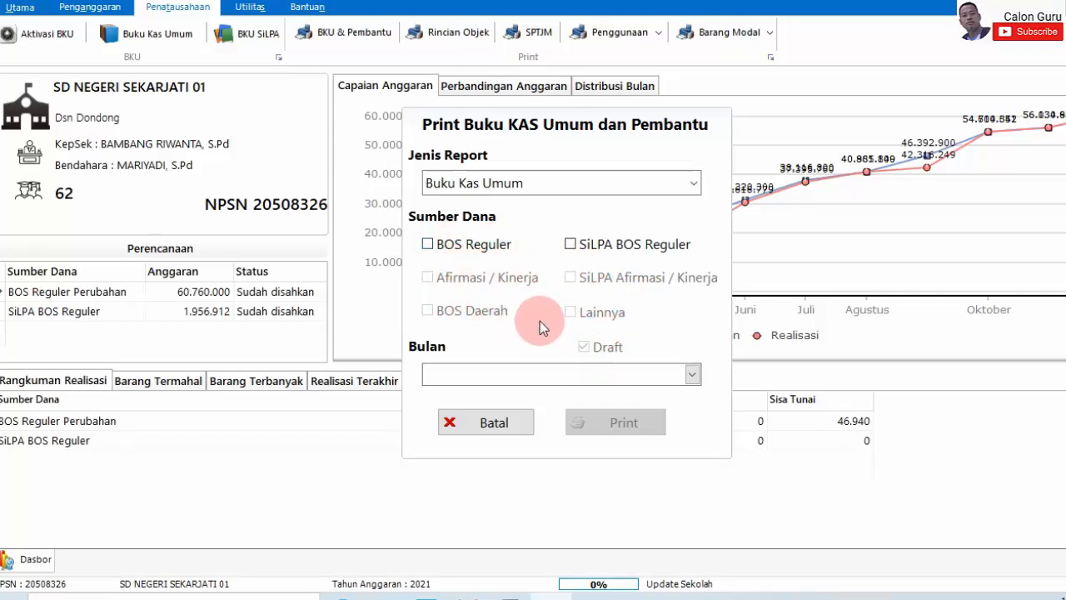
- Tick BOS Reguler, check its available months, then untick it
click(428, 244)
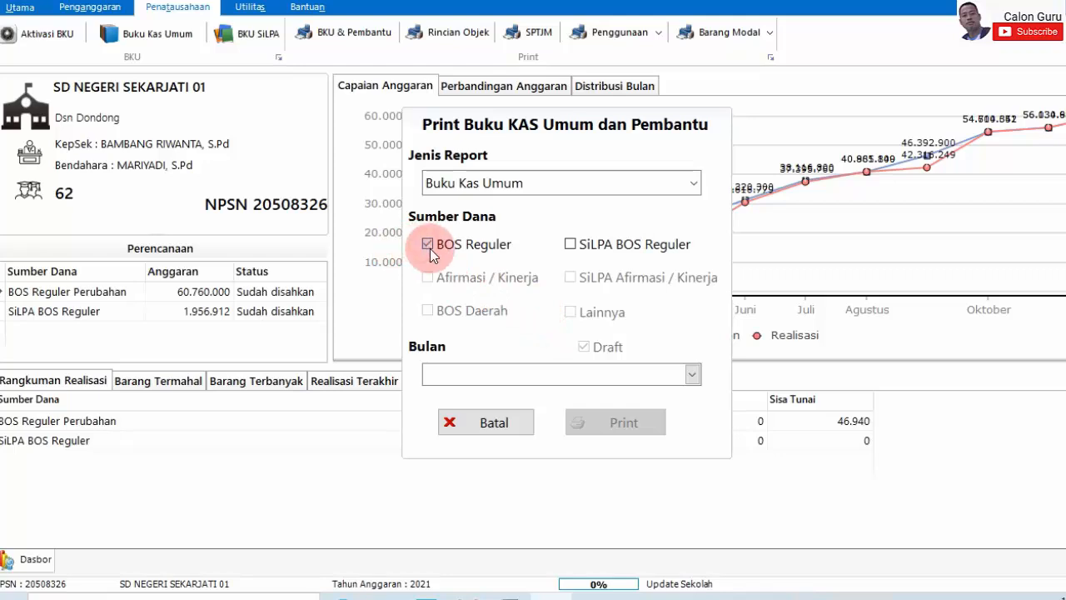
click(691, 374)
scroll(643, 482, down, 2)
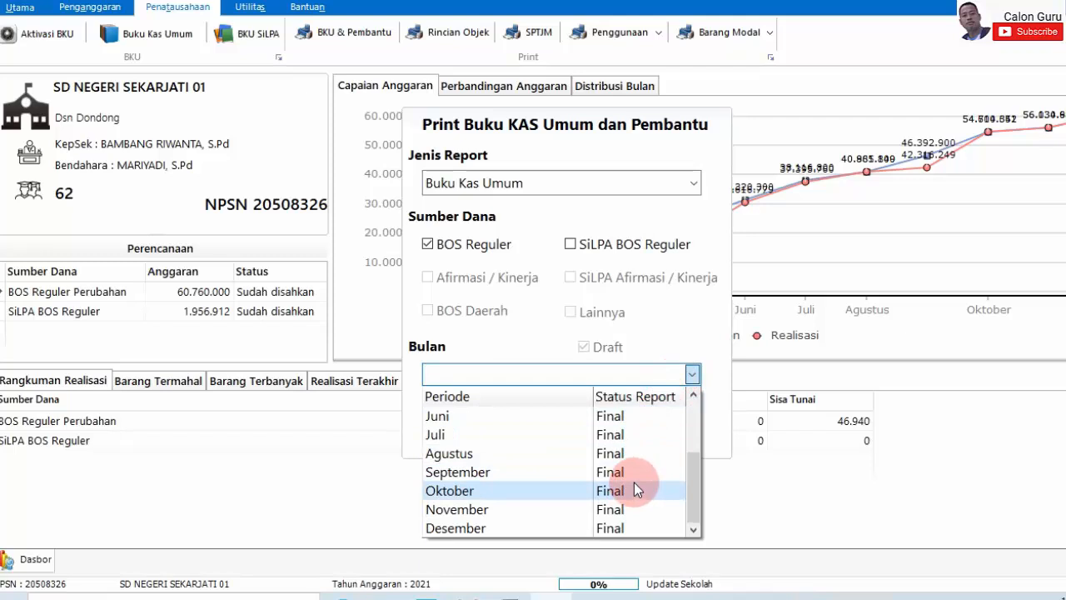
scroll(663, 422, up, 2)
click(691, 326)
click(428, 244)
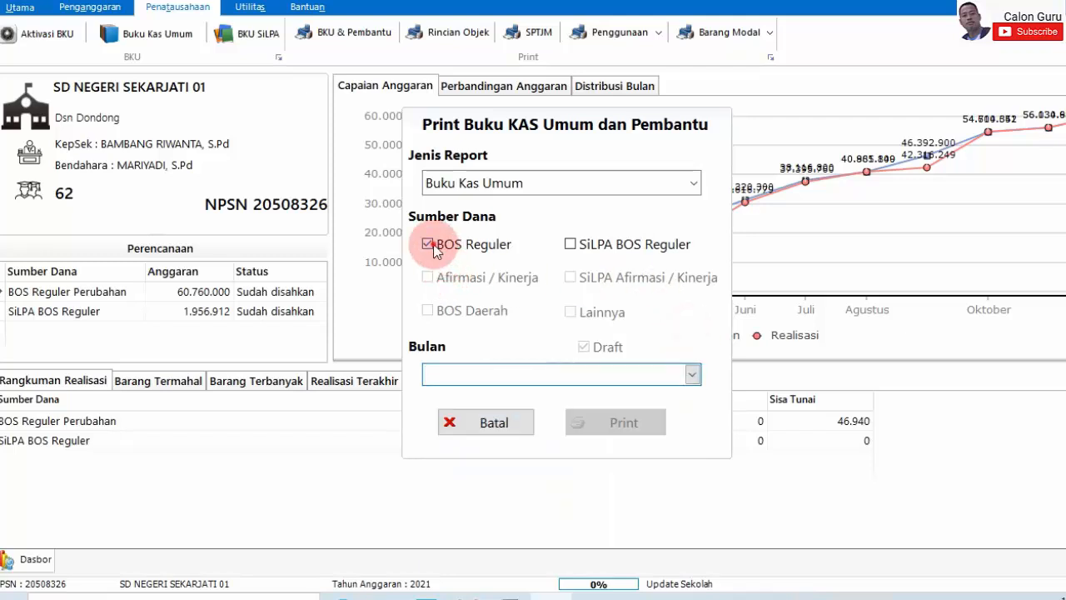
- Tick SiLPA BOS Reguler, check its months, and cancel the print dialog
click(569, 244)
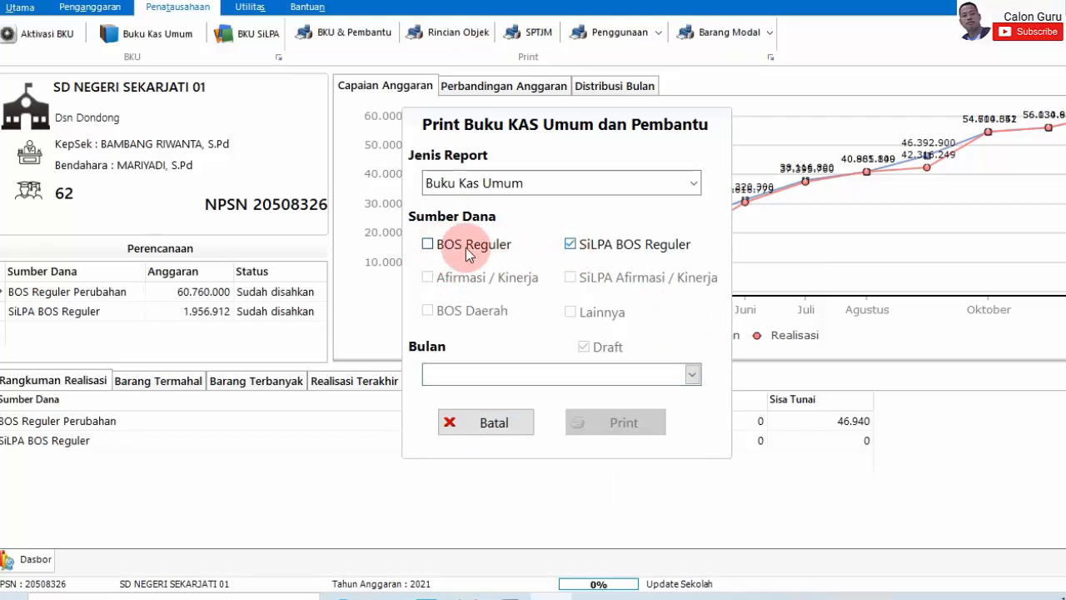
click(691, 374)
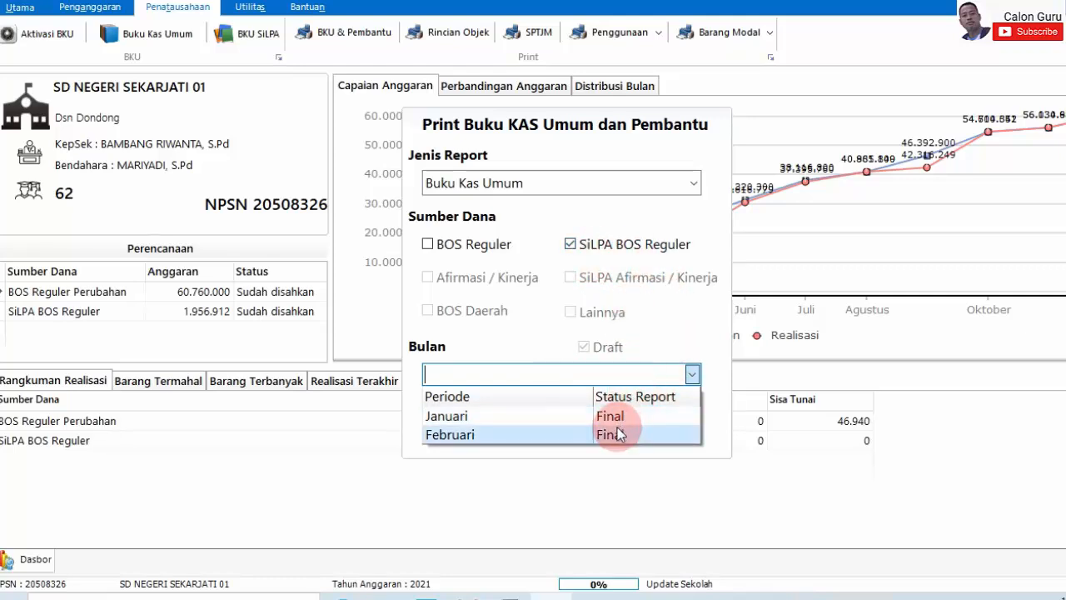
click(647, 336)
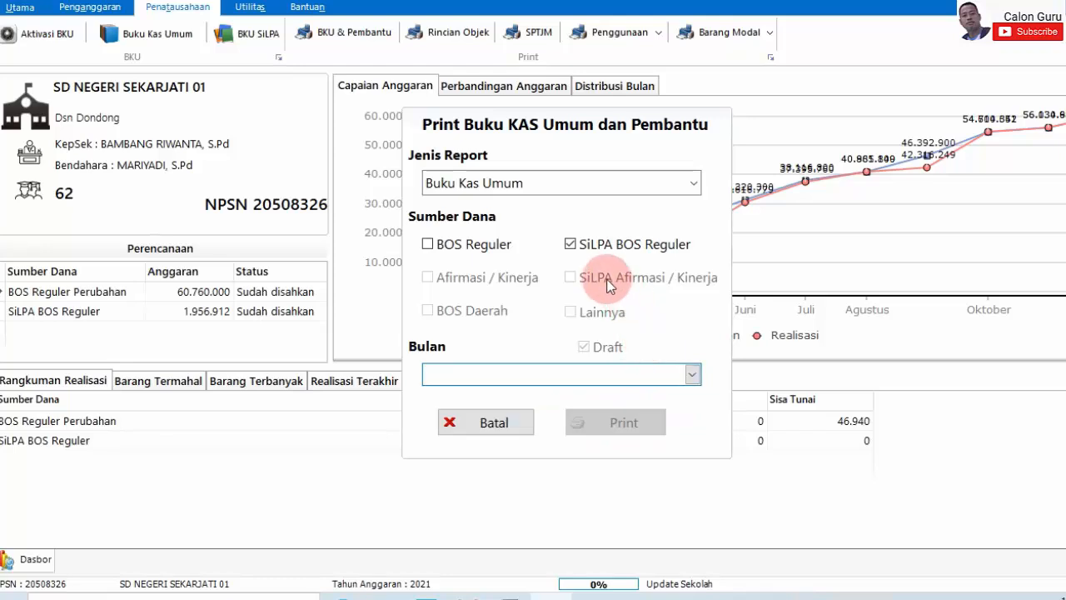
click(472, 420)
- Open Aktivasi BKU with BOS Reguler Perubahan as the funding source
click(21, 34)
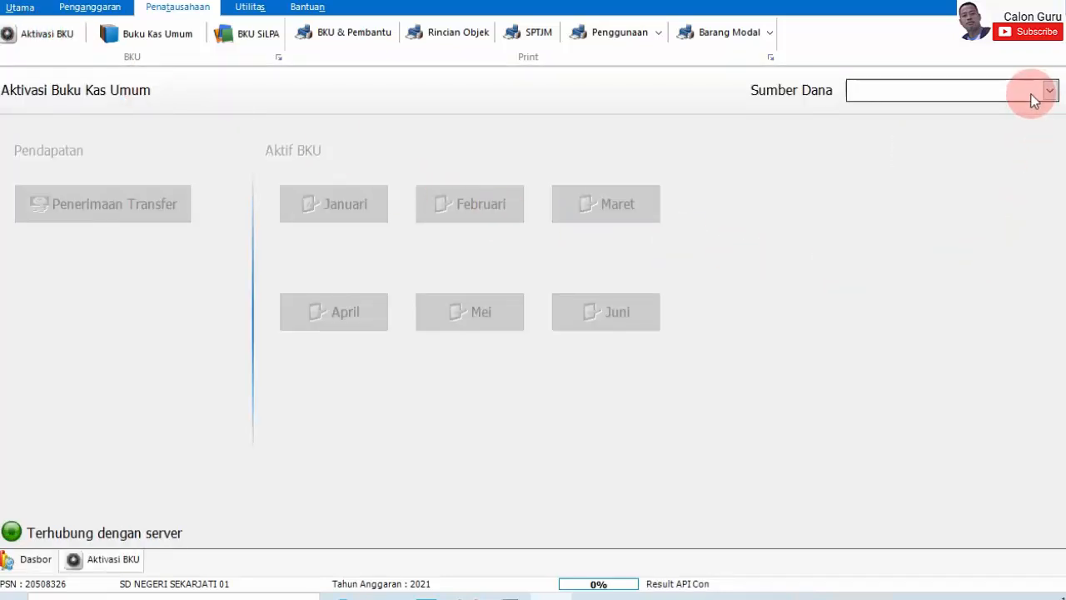
click(1033, 97)
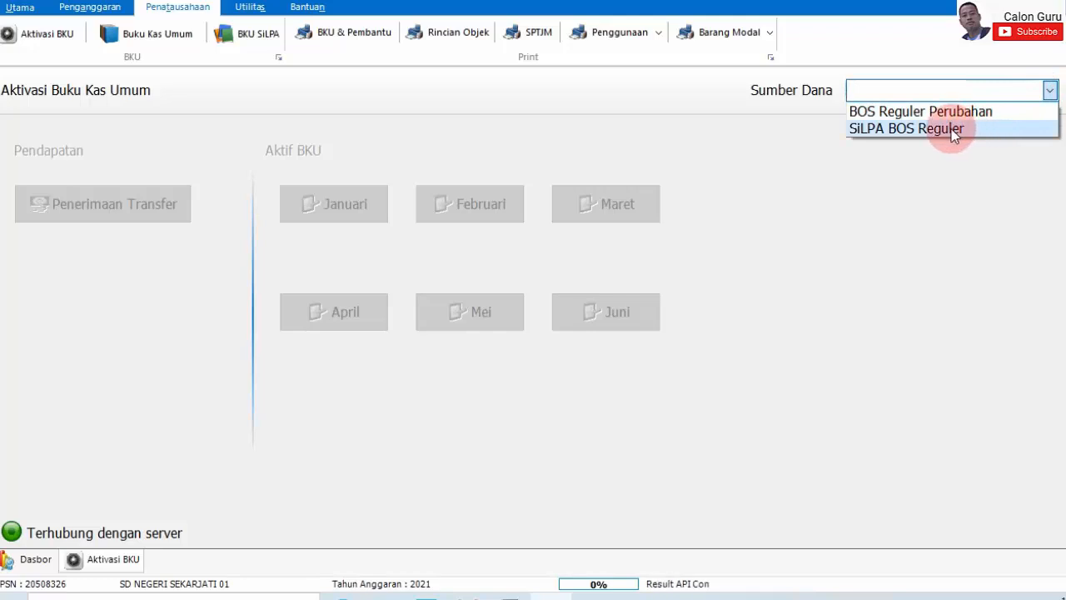
click(941, 110)
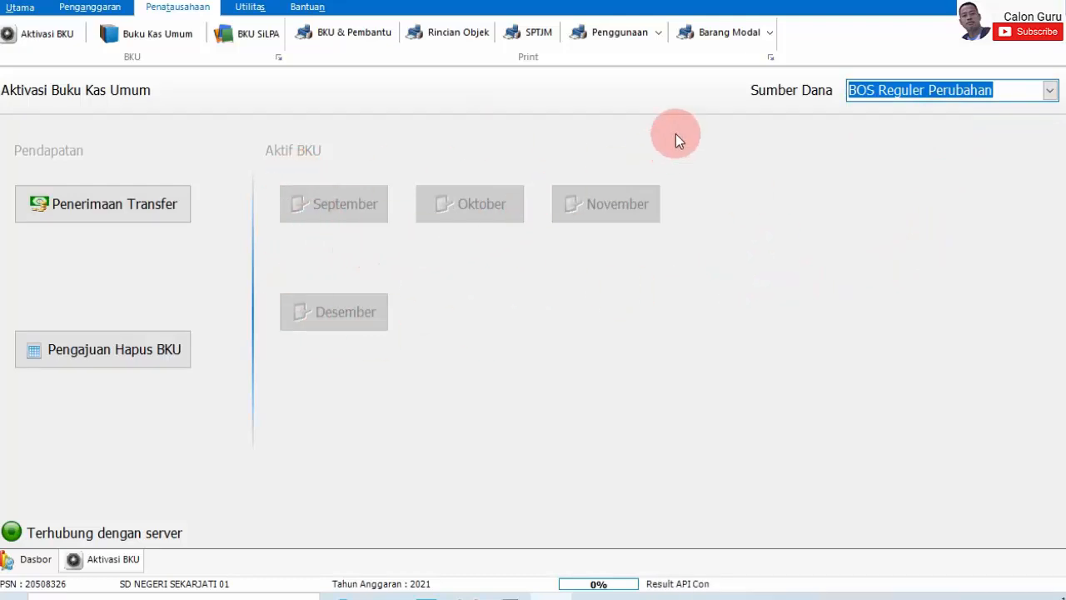
- Print the realization report for Jenis Periode Tahap, Periode Tahap 3
click(606, 38)
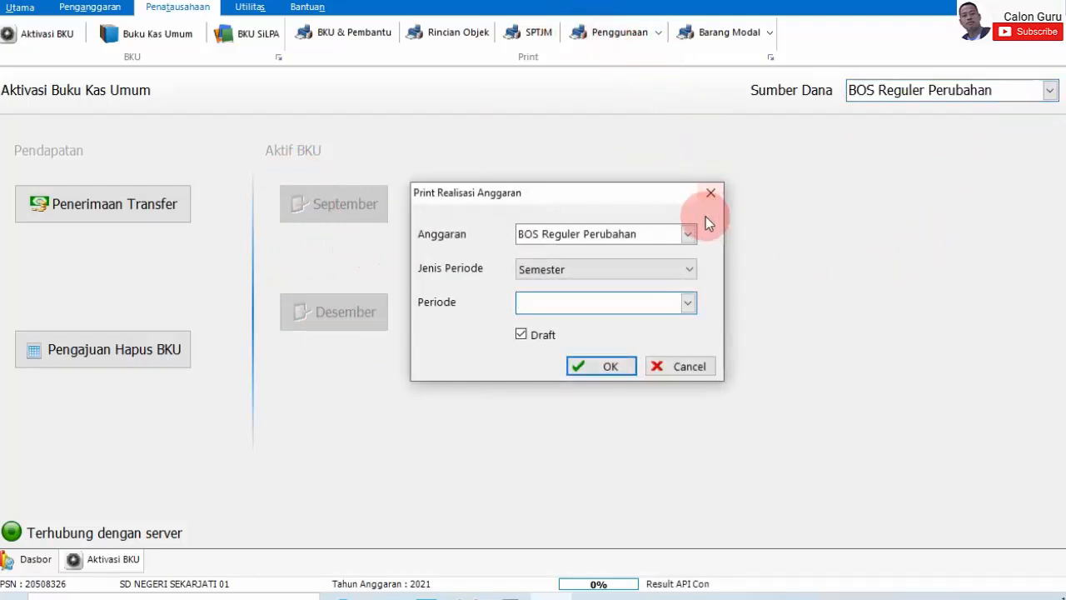
click(687, 268)
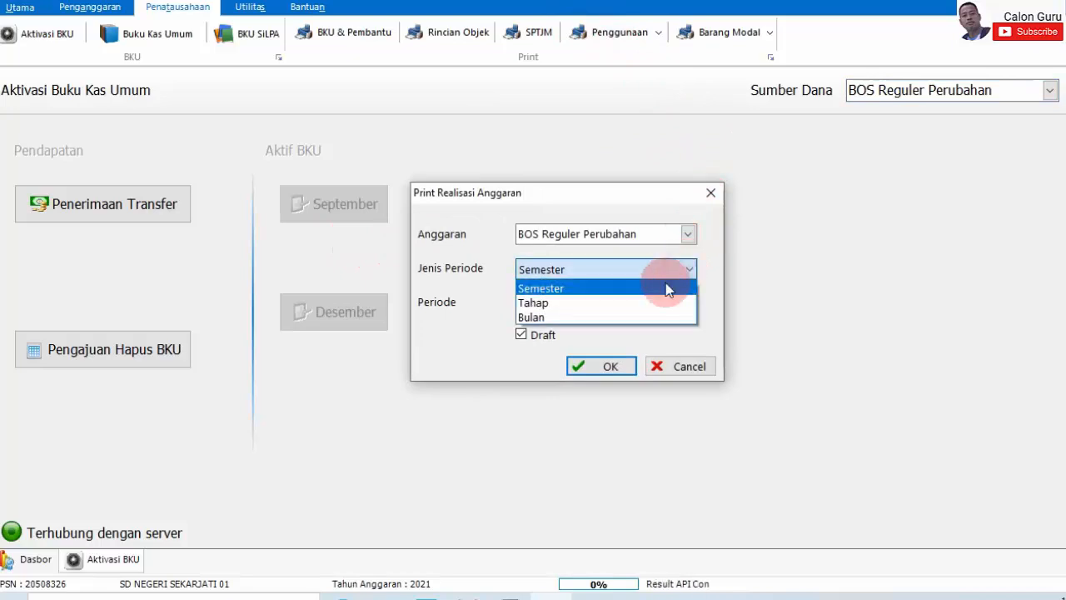
click(625, 305)
click(687, 302)
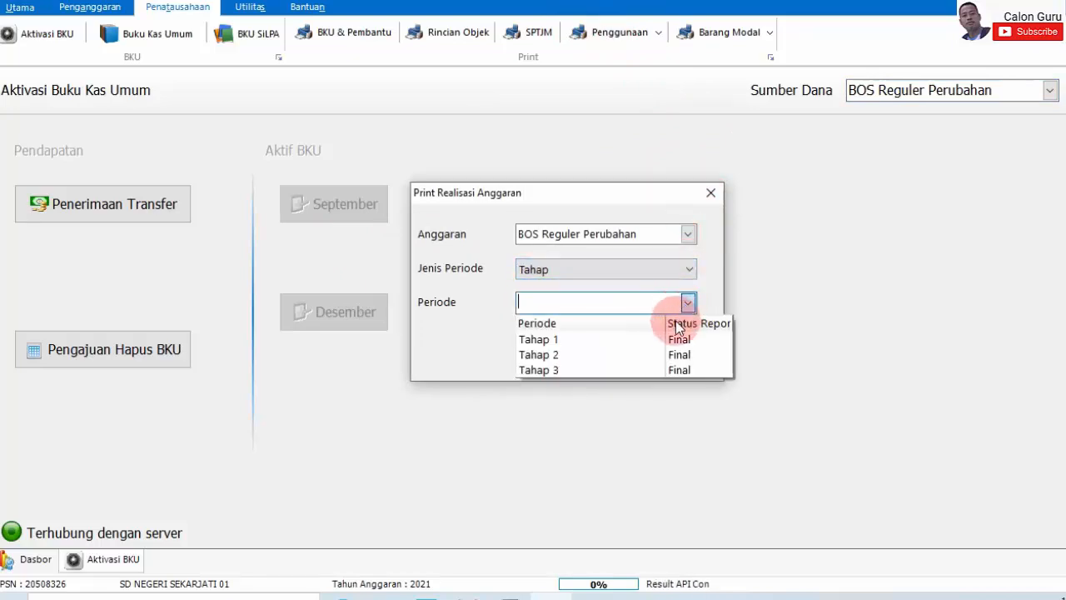
click(673, 369)
click(611, 365)
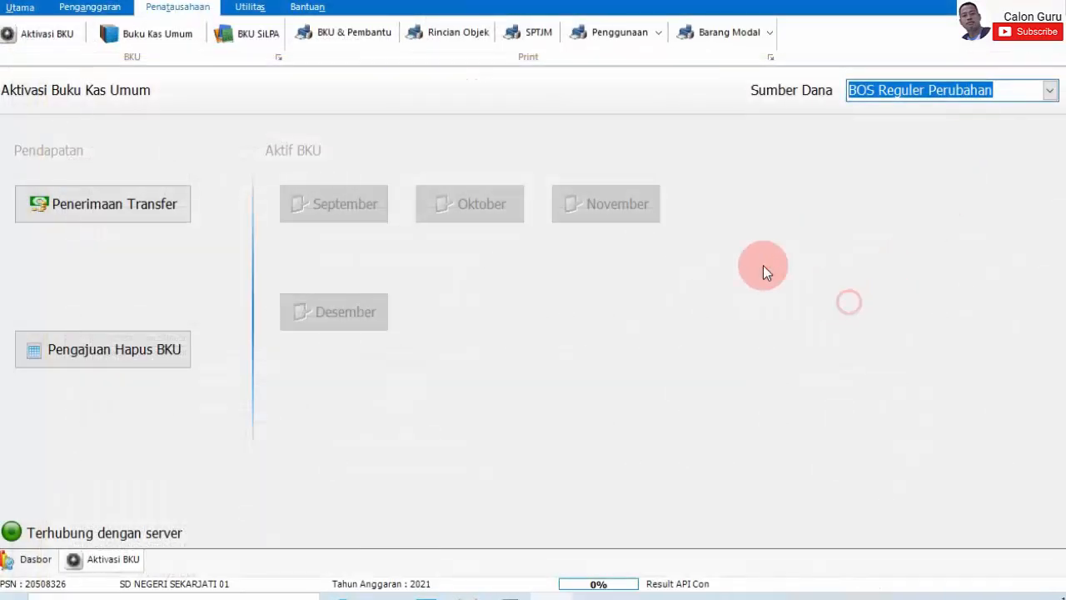
click(59, 30)
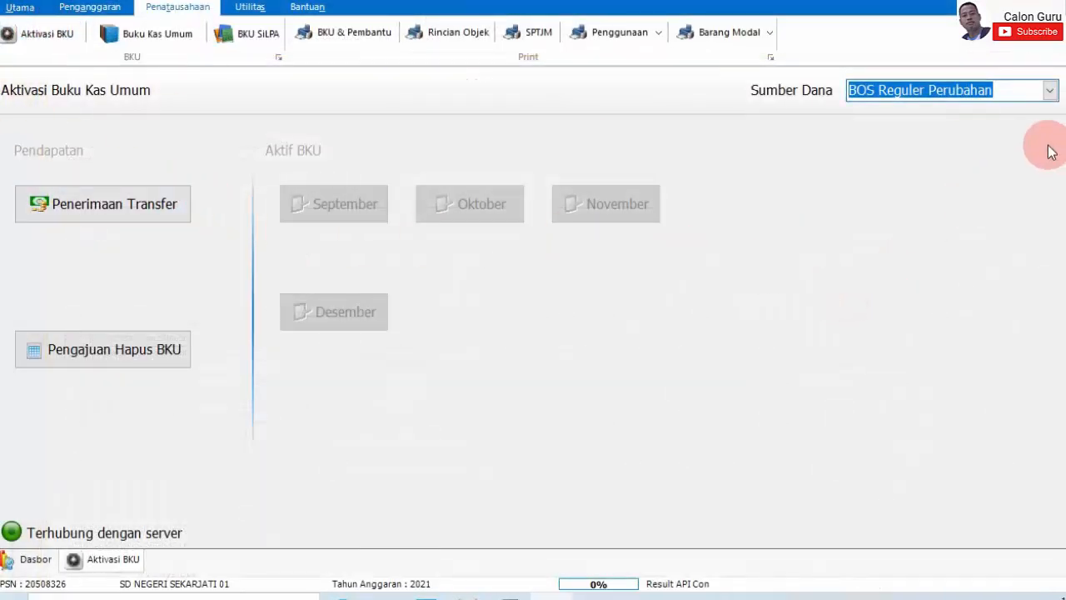
- Switch to SiLPA BOS Reguler and activate then close the Maret cash book at zero interest
click(1030, 94)
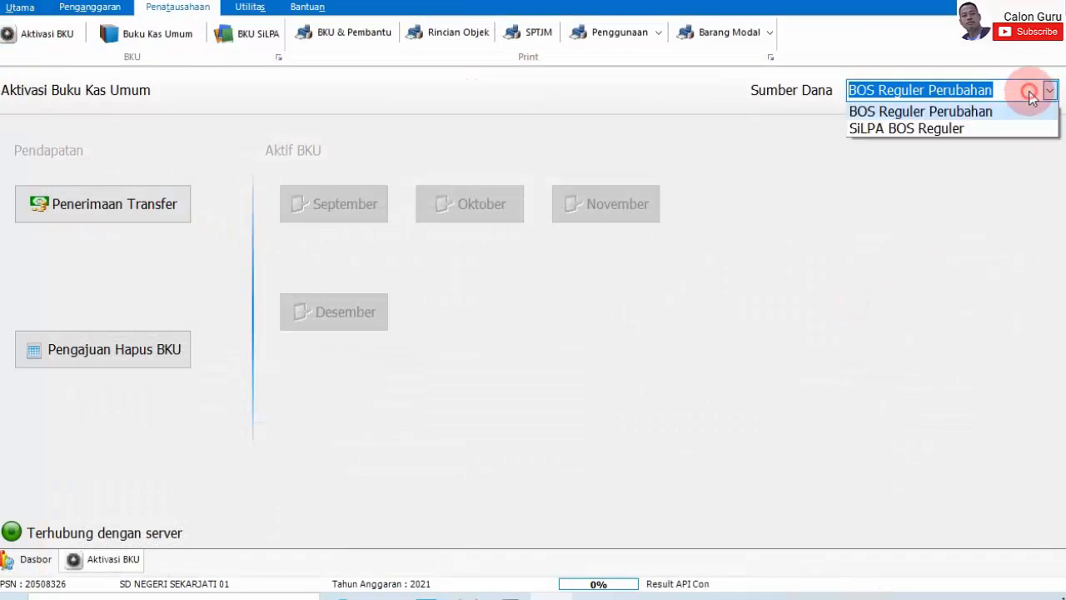
click(987, 130)
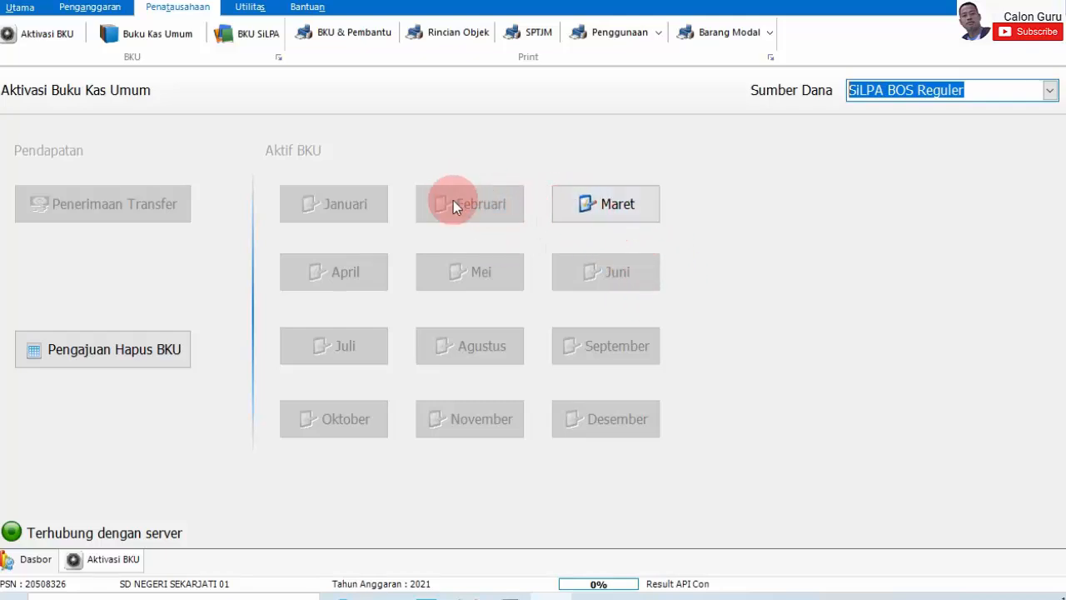
click(629, 205)
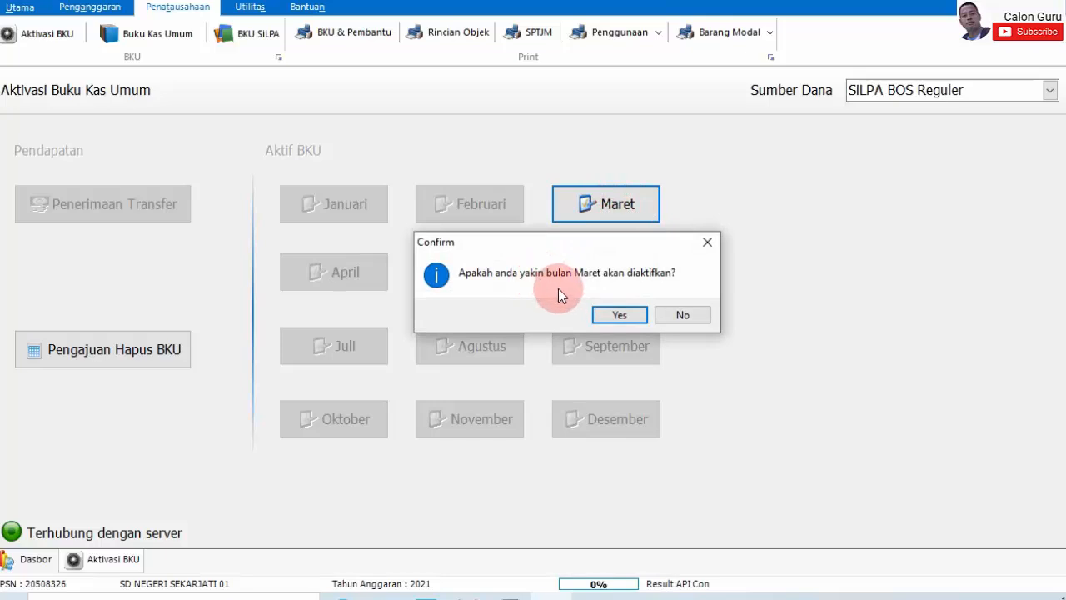
click(622, 314)
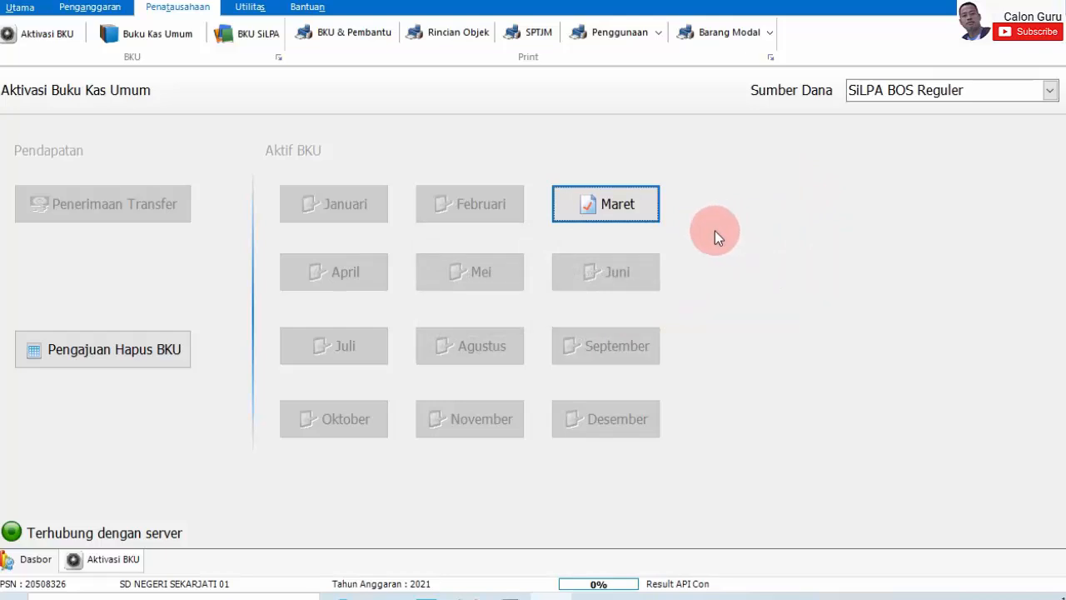
click(619, 220)
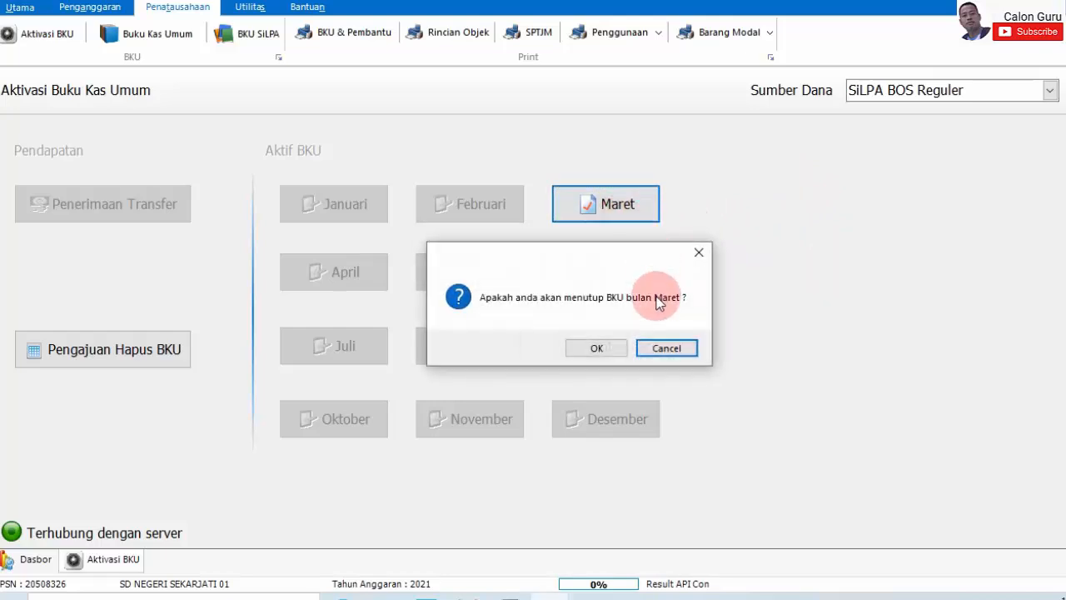
click(606, 350)
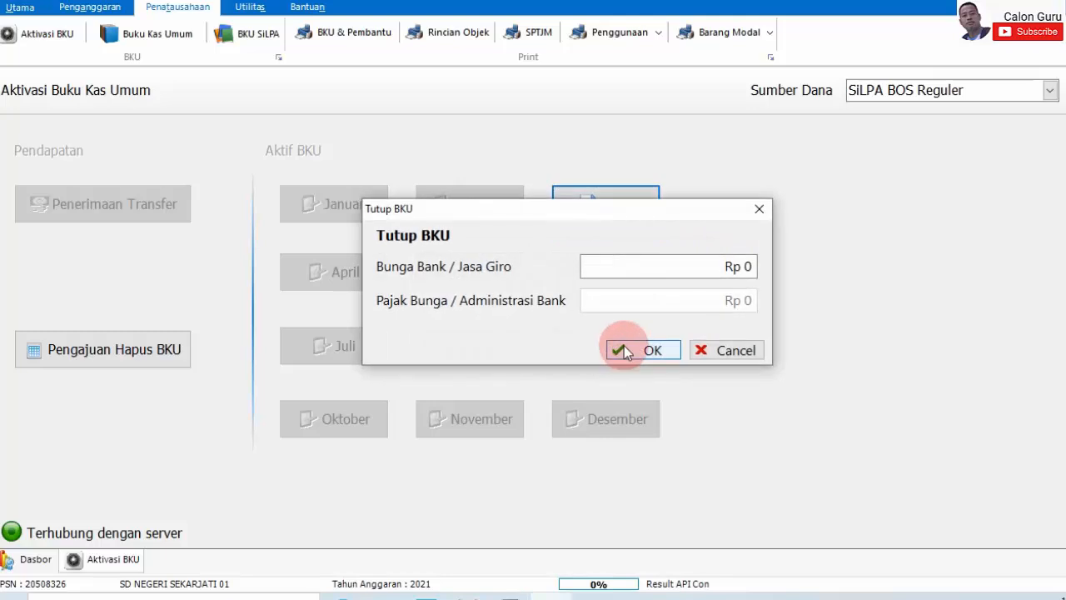
click(624, 346)
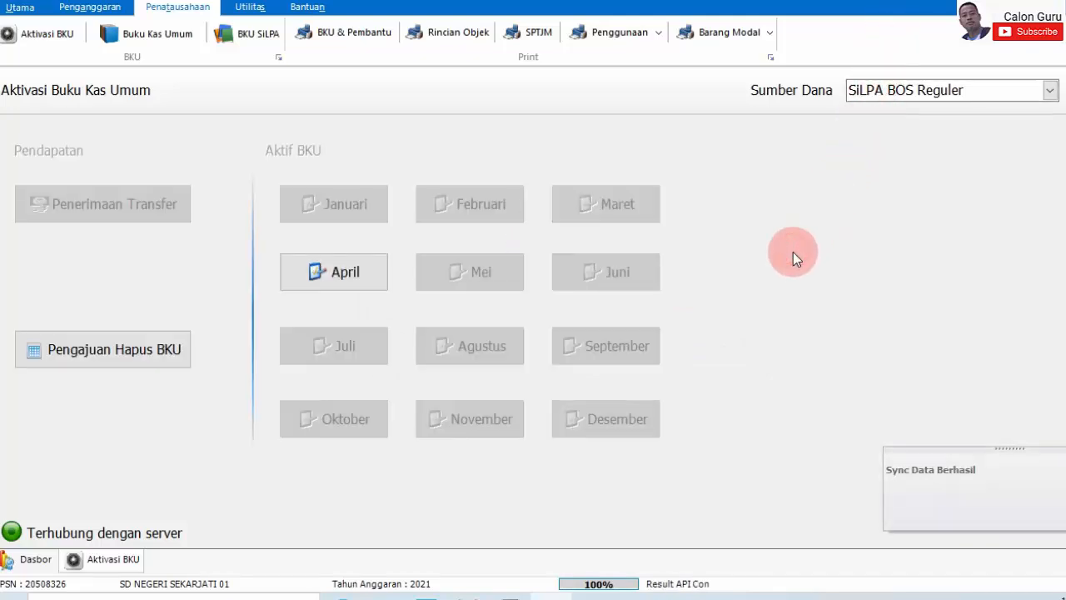
- Activate and close the April and Mei cash books
click(349, 272)
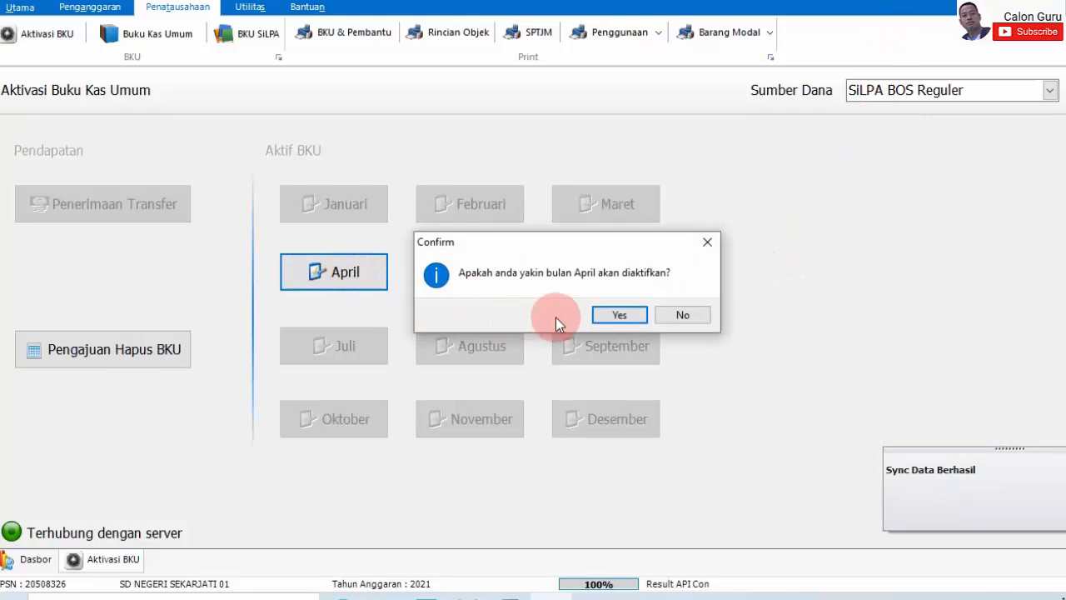
click(617, 314)
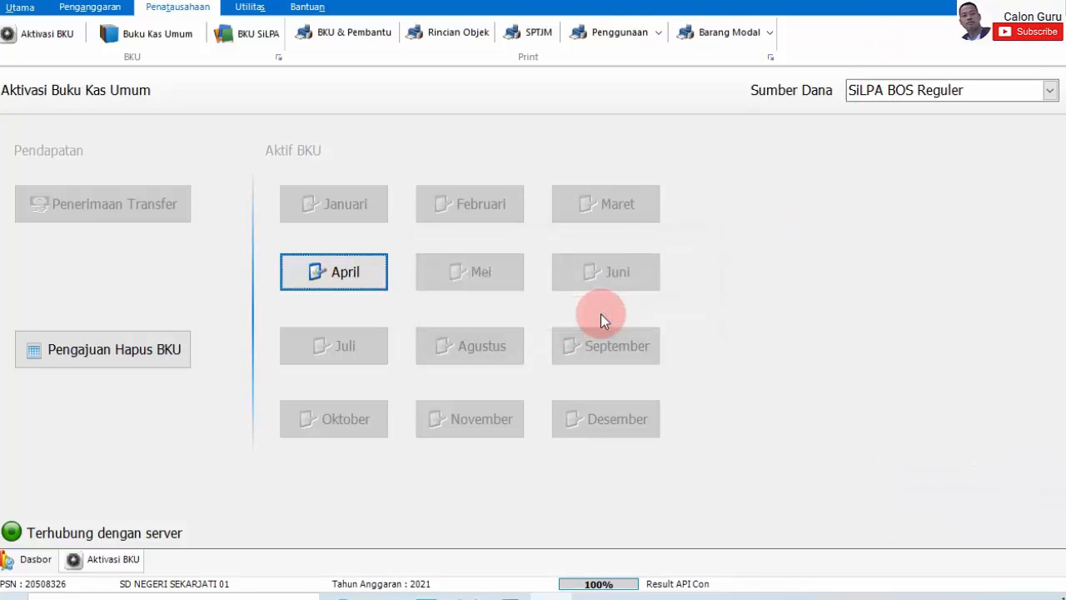
click(349, 284)
click(589, 347)
click(649, 351)
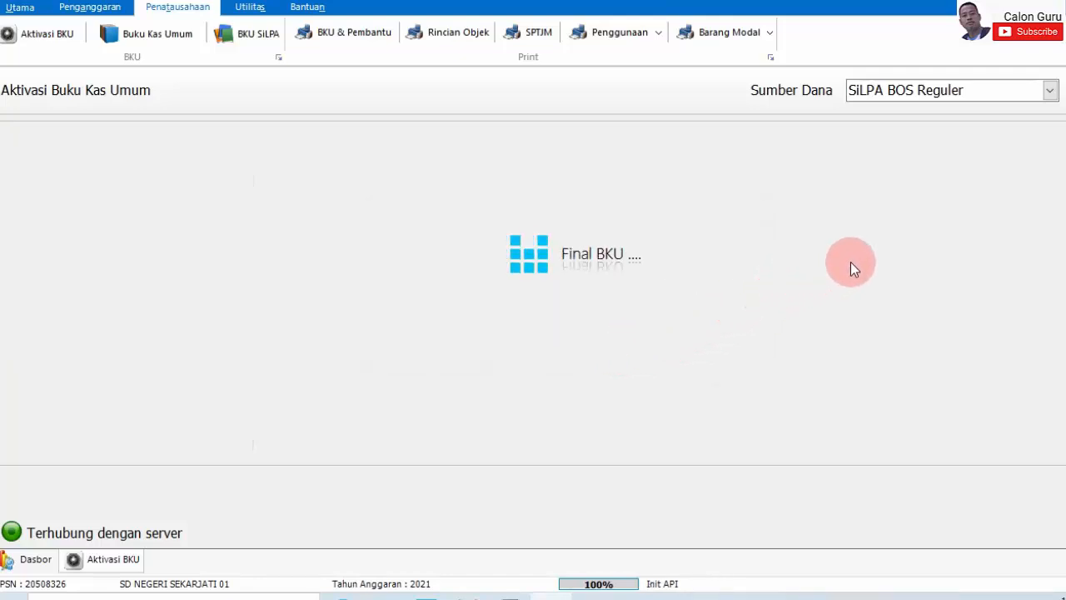
click(504, 279)
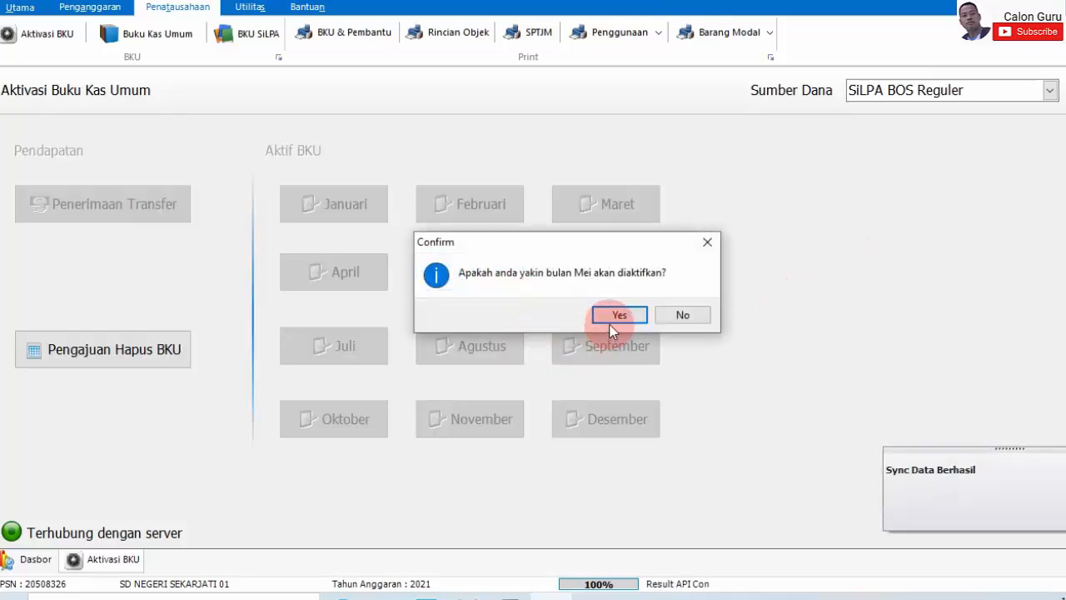
click(610, 320)
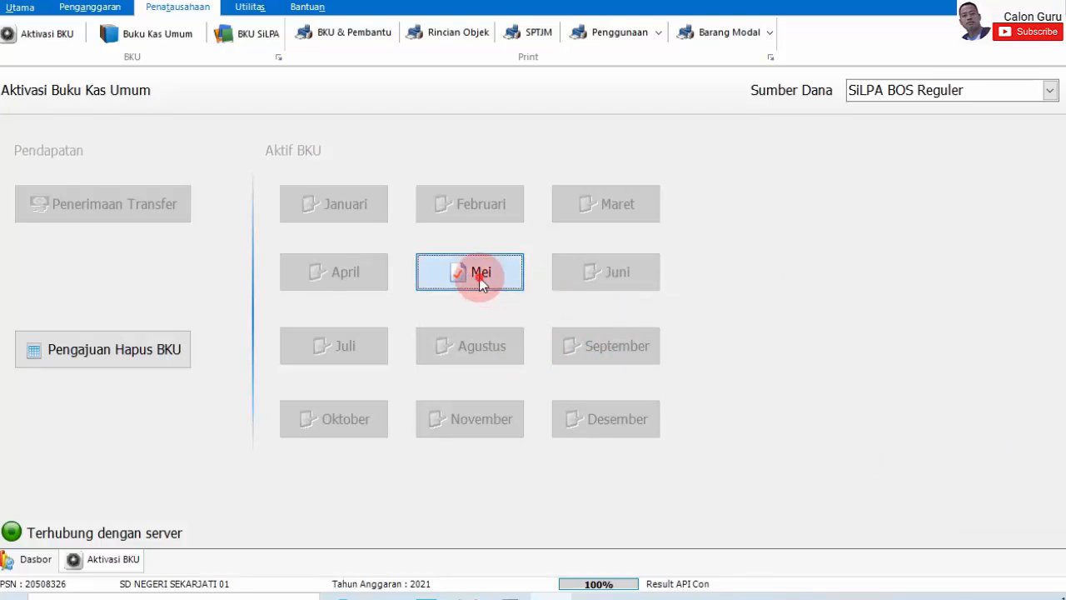
click(483, 277)
click(604, 348)
click(617, 346)
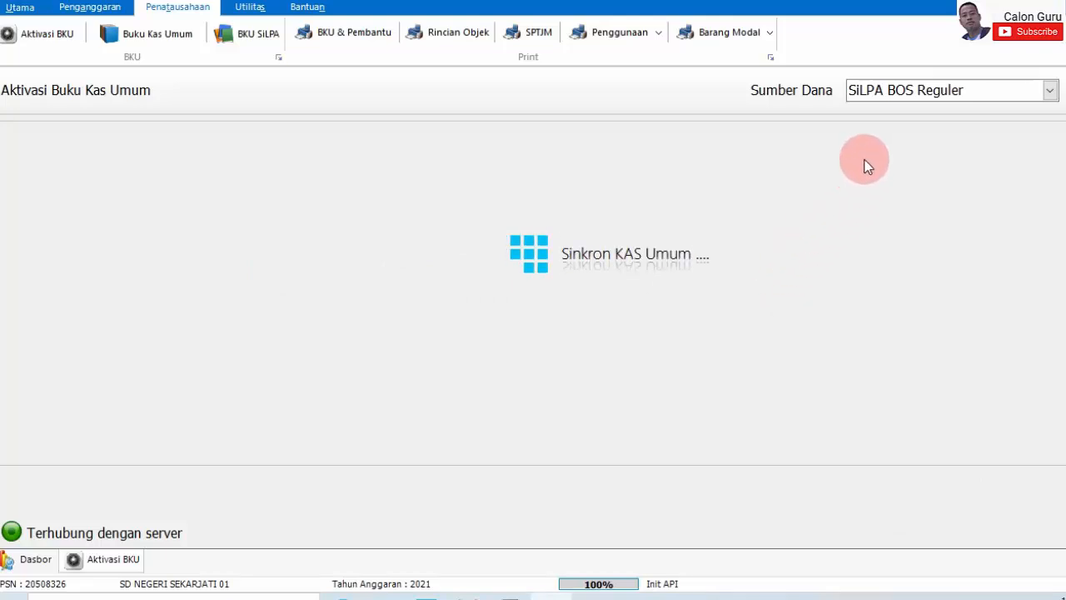
- Activate and close the Juni cash book at Rp 0 interest
click(613, 284)
click(629, 318)
click(629, 278)
click(600, 348)
click(605, 351)
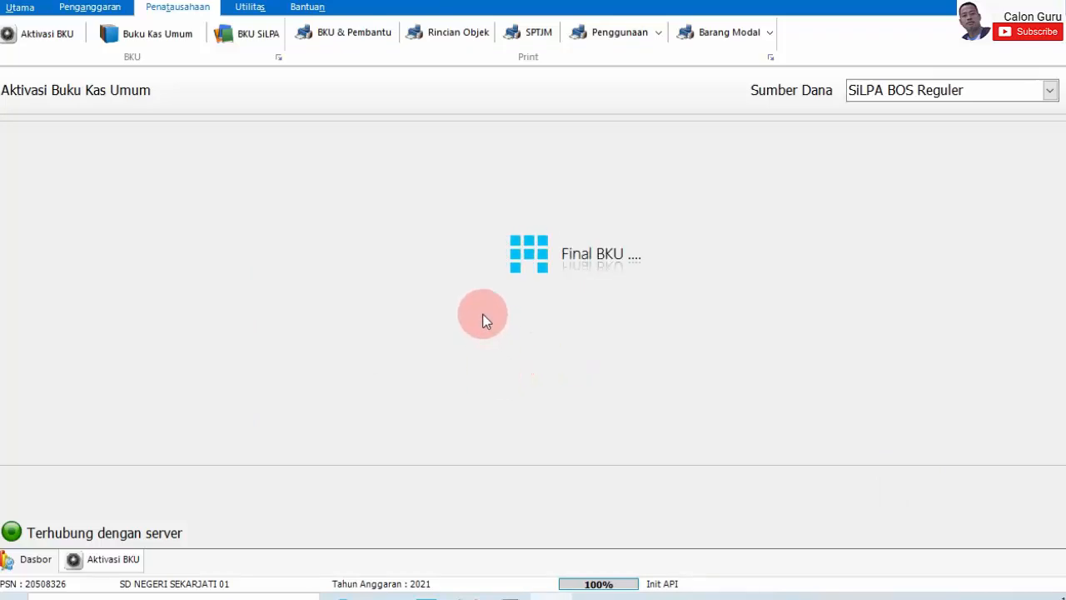
- Activate and close the Juli, Agustus and September cash books
click(369, 358)
click(620, 317)
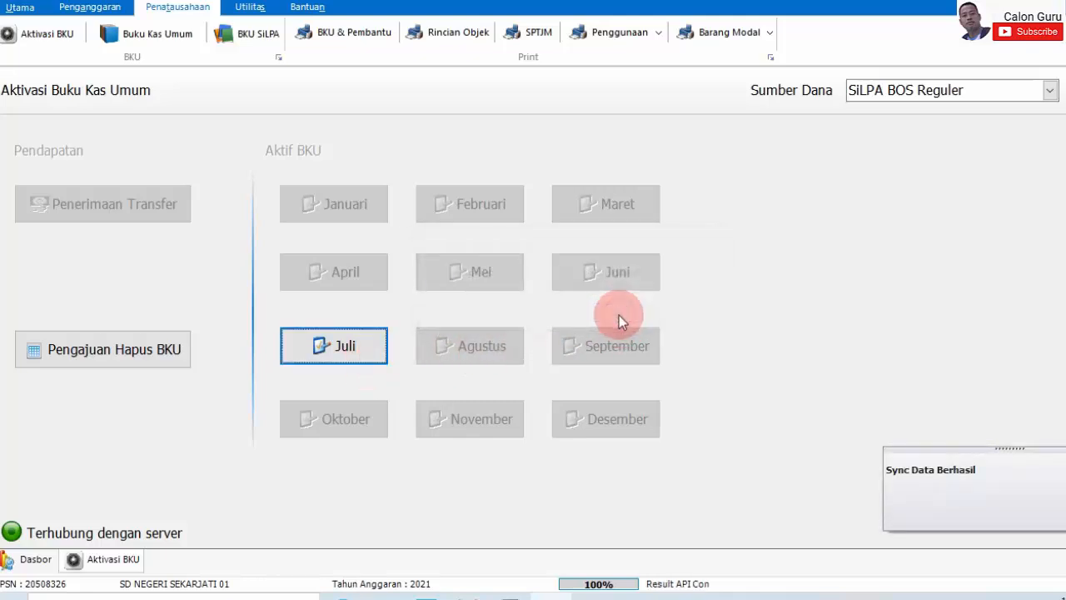
click(311, 345)
click(587, 348)
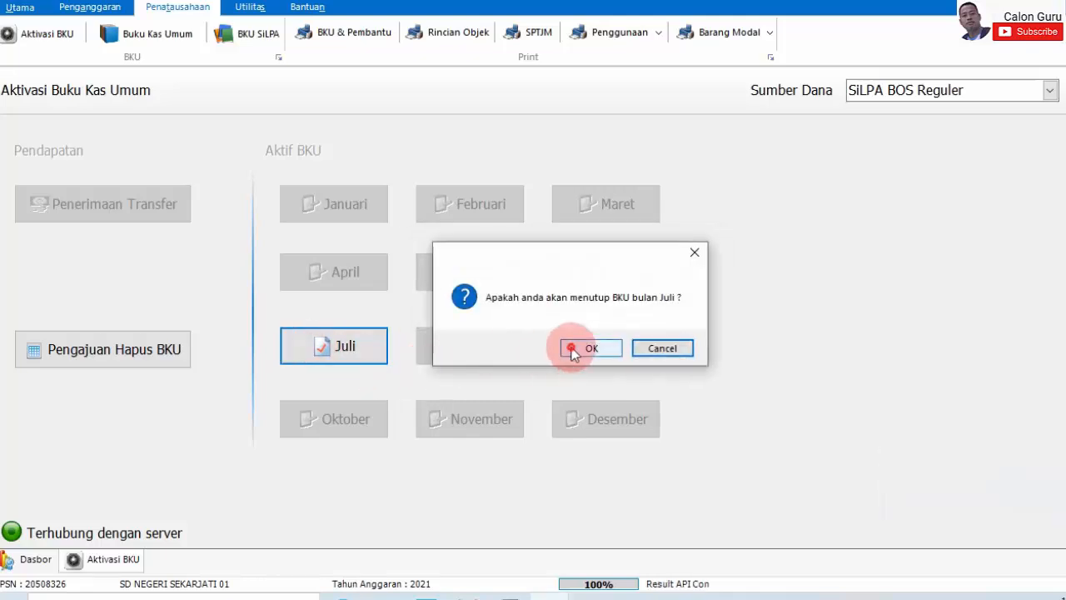
click(618, 354)
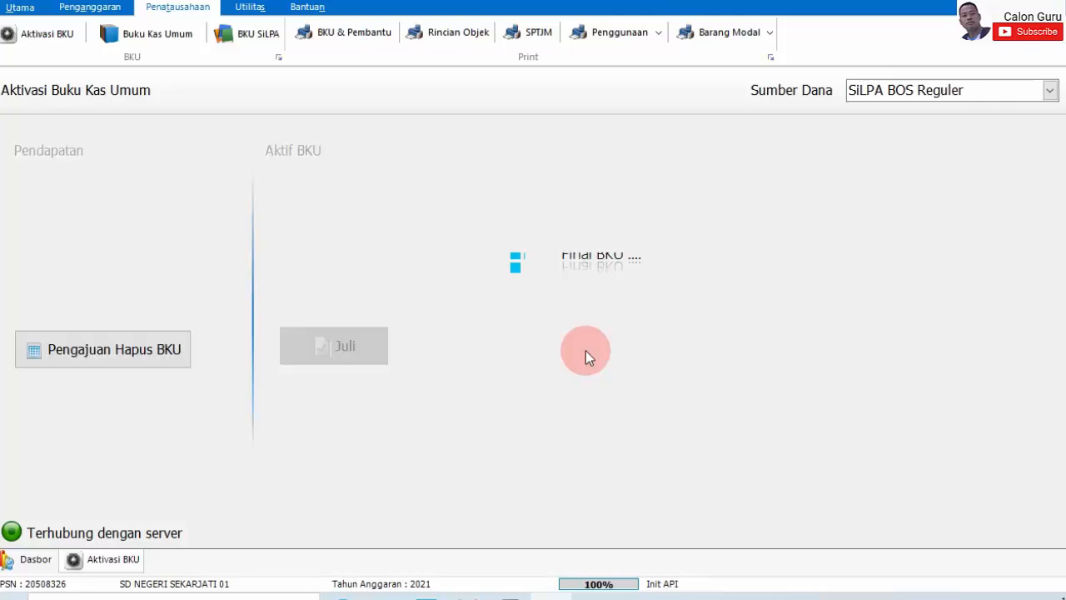
click(468, 354)
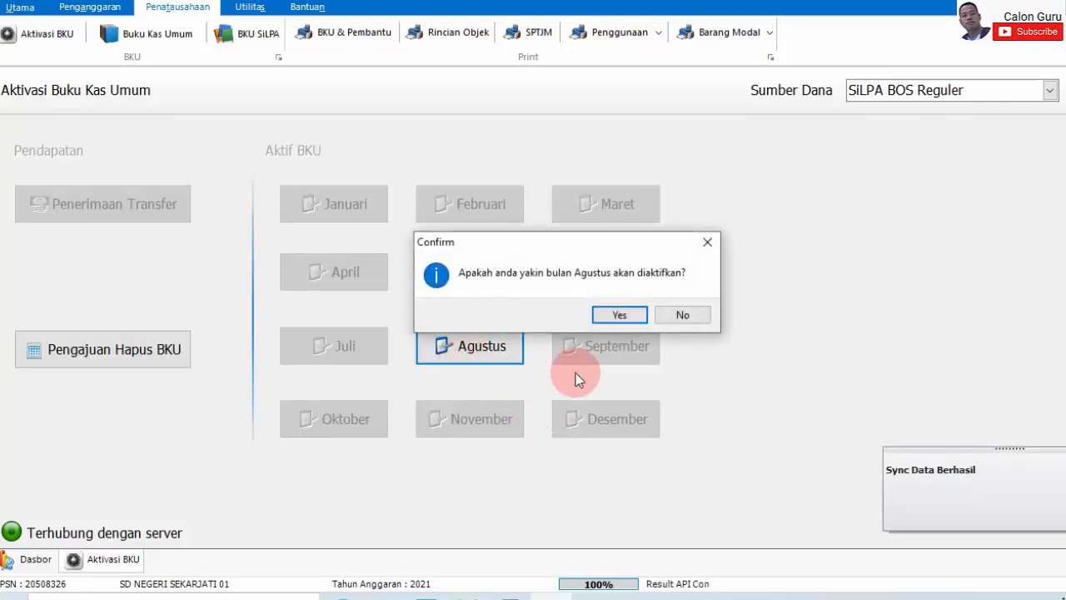
click(601, 315)
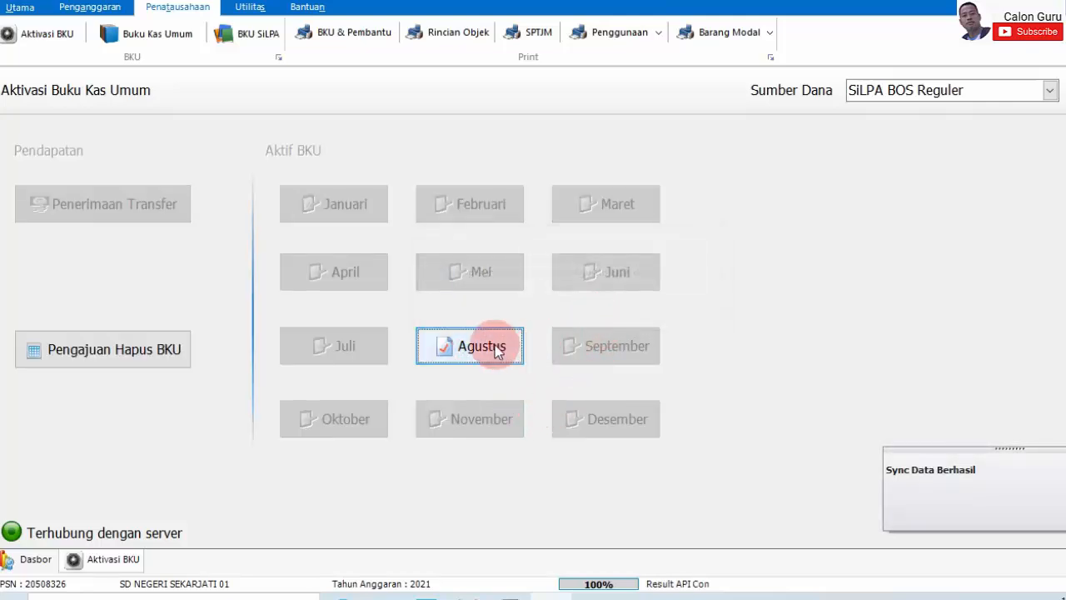
click(492, 342)
click(613, 348)
click(621, 350)
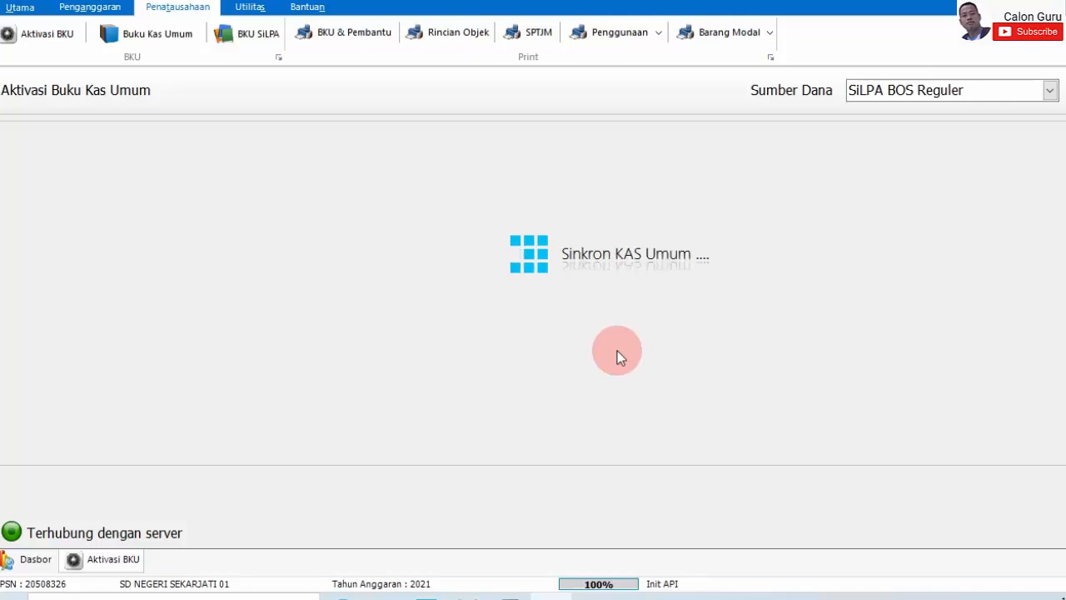
click(633, 344)
click(626, 319)
click(626, 345)
click(614, 346)
click(619, 349)
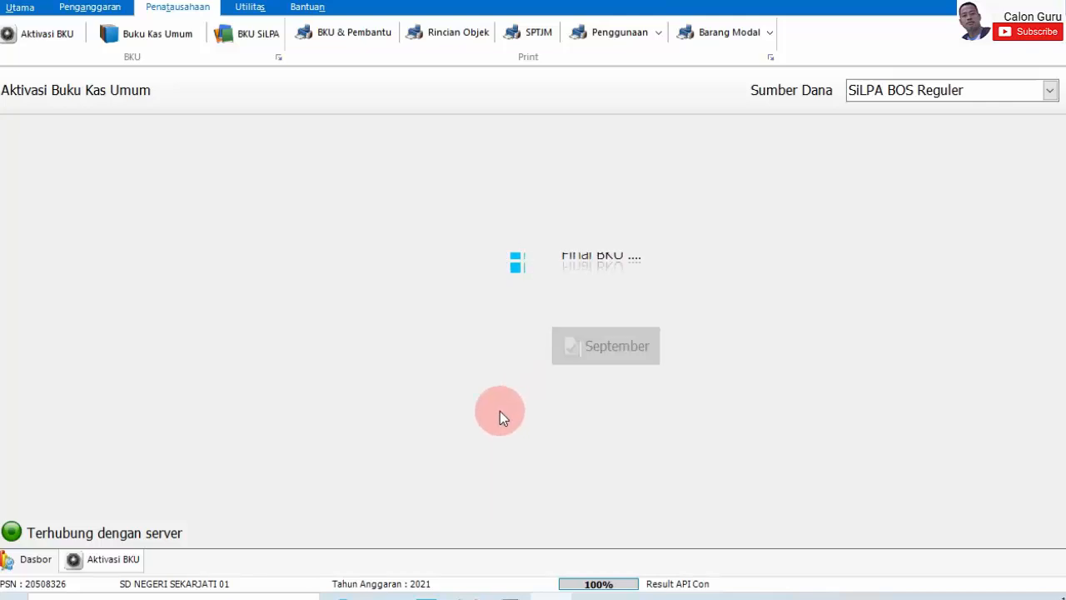
- Activate and close the Oktober, November and Desember cash books at Rp 0 interest
click(321, 429)
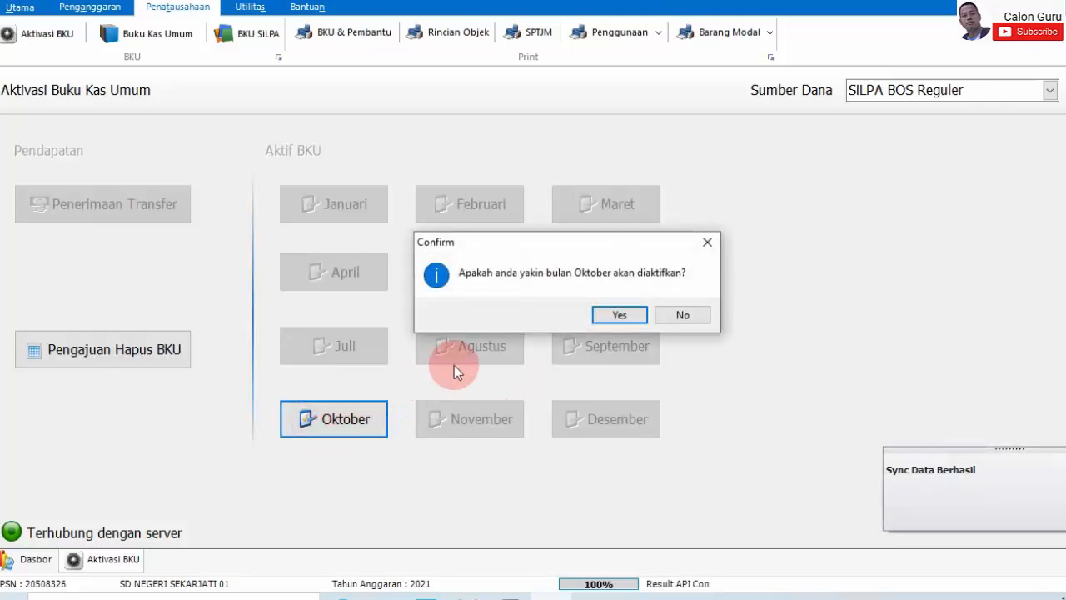
click(619, 314)
click(327, 413)
click(587, 346)
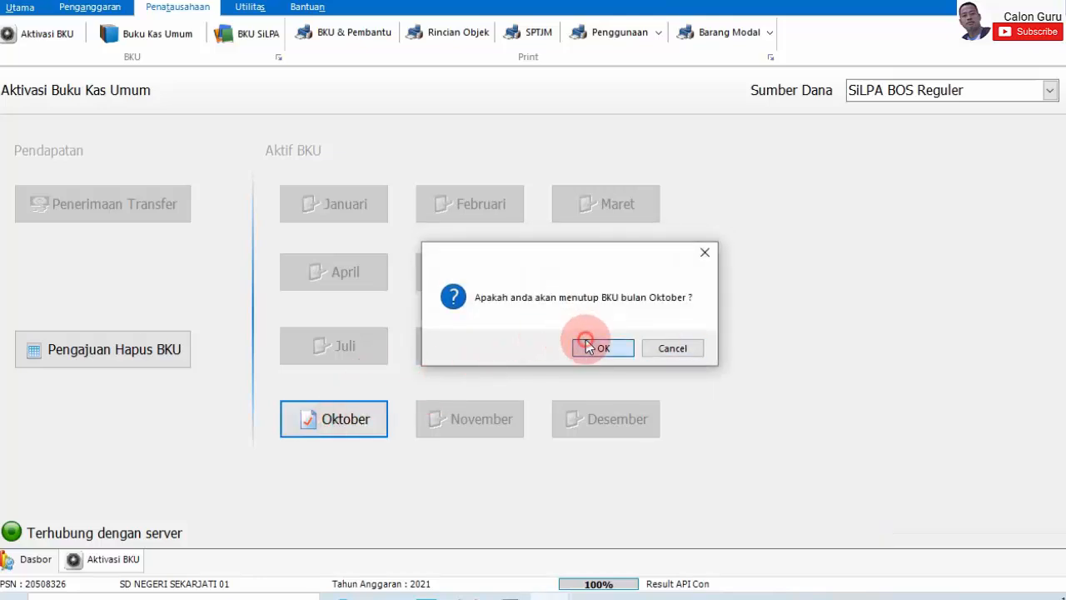
click(643, 351)
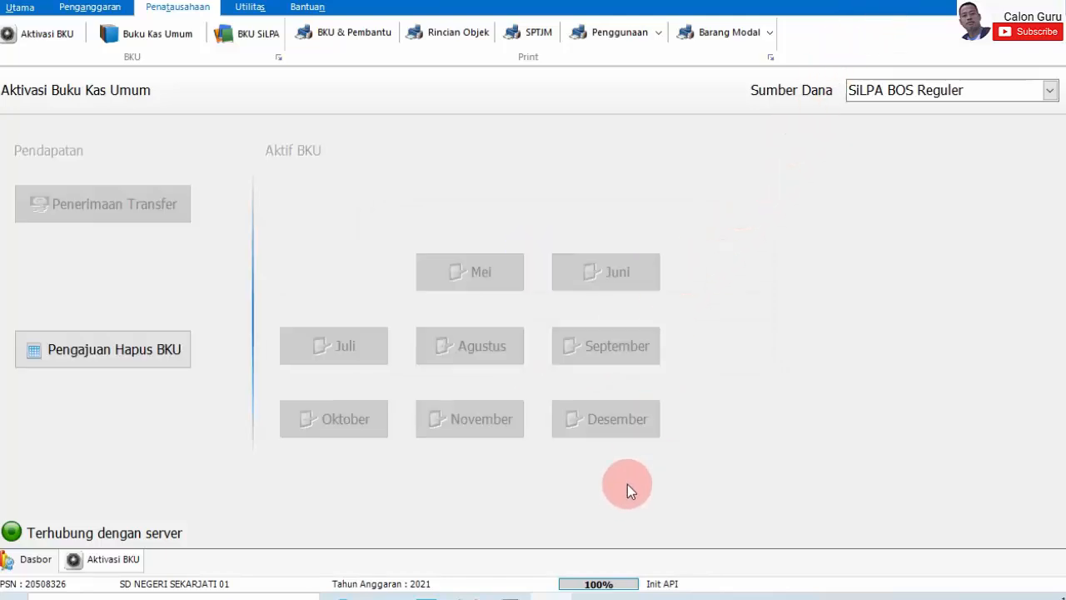
click(499, 429)
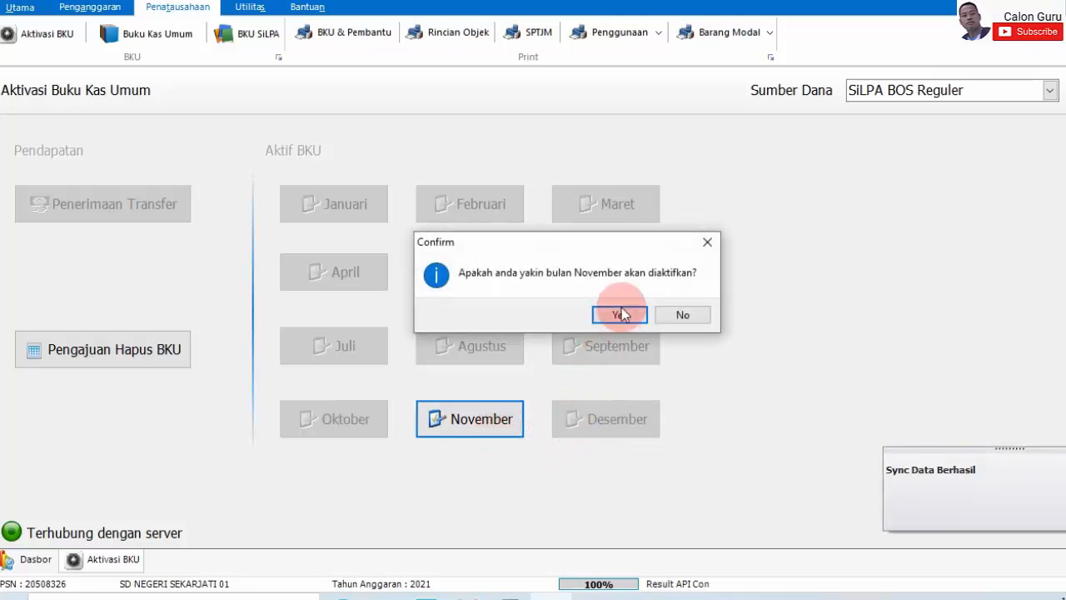
click(619, 316)
click(478, 419)
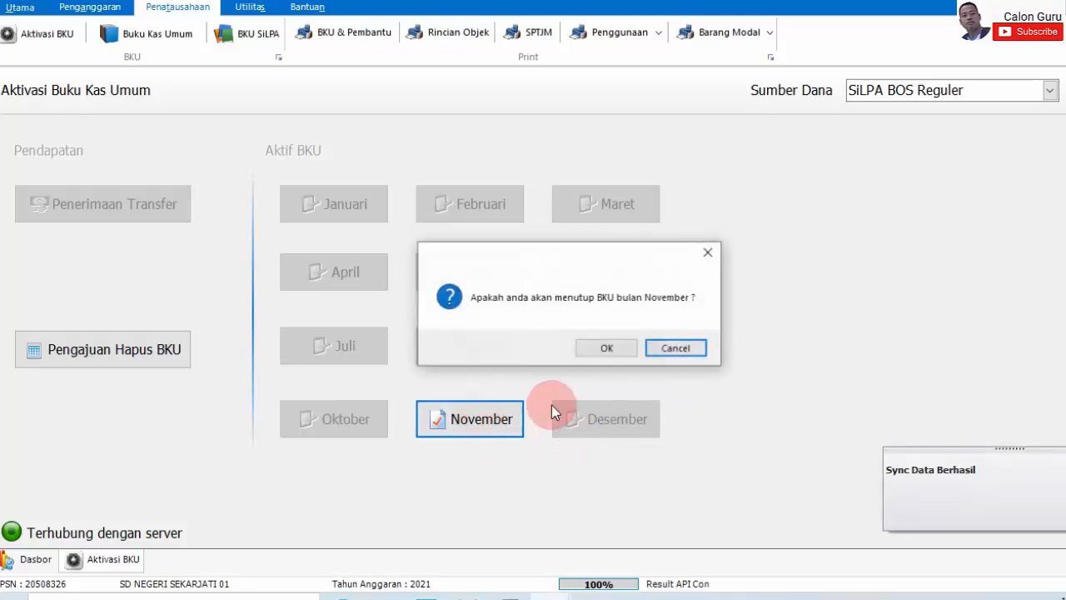
click(606, 350)
click(609, 353)
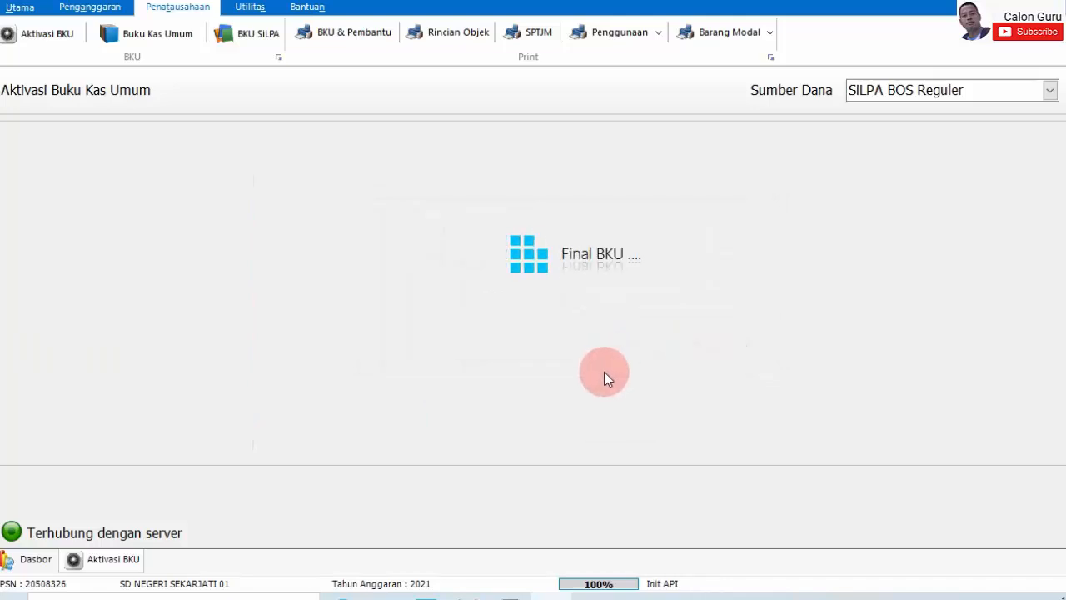
click(612, 420)
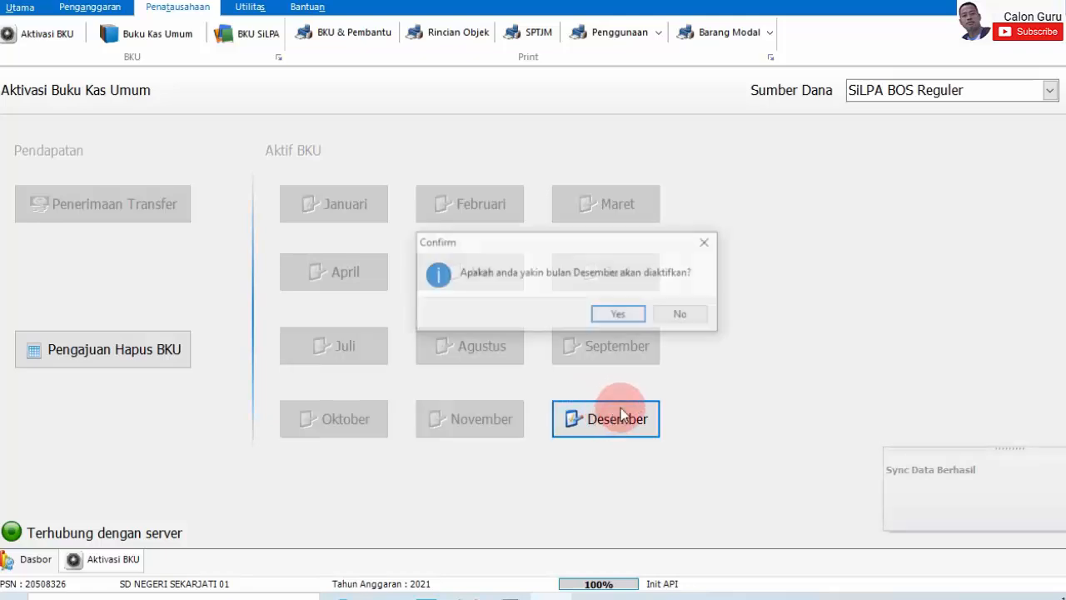
click(615, 316)
click(614, 416)
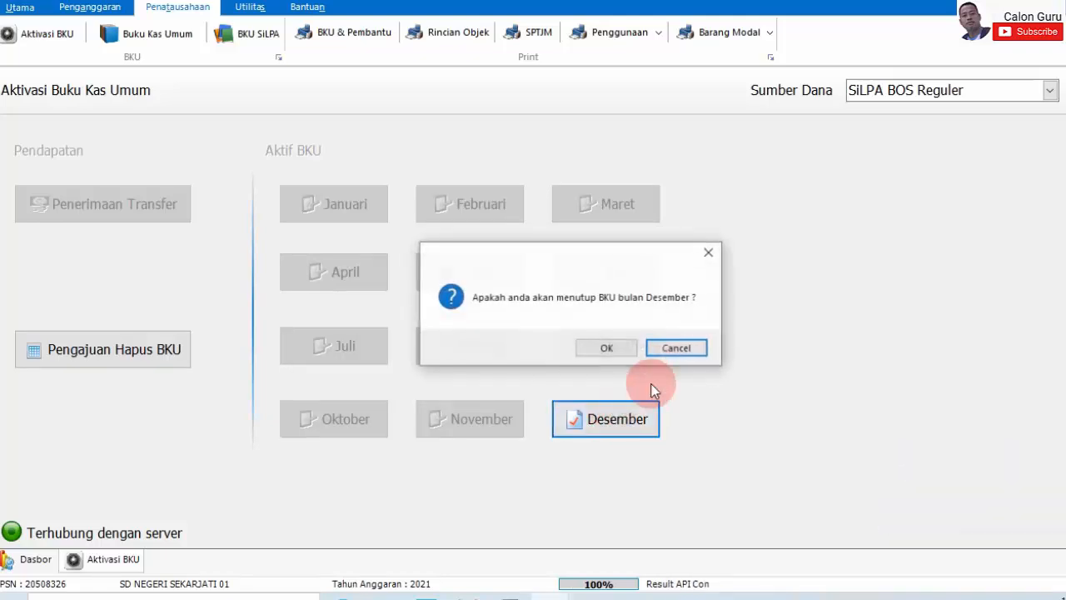
click(630, 346)
click(641, 350)
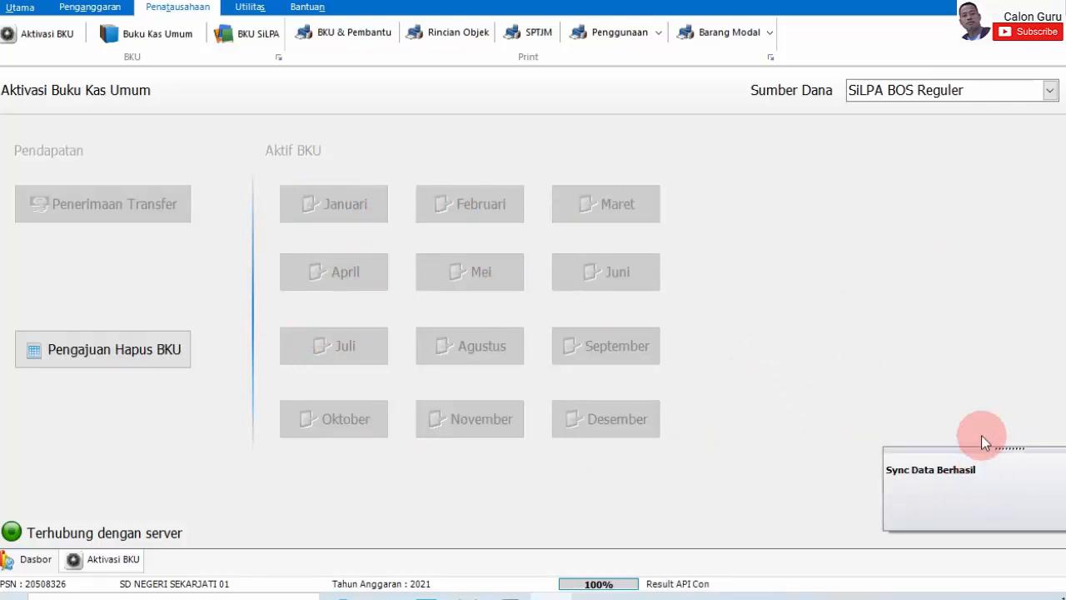
- Compare BOS Reguler Perubahan and SiLPA BOS Reguler, then return to the Dasbor realization summary
click(1048, 90)
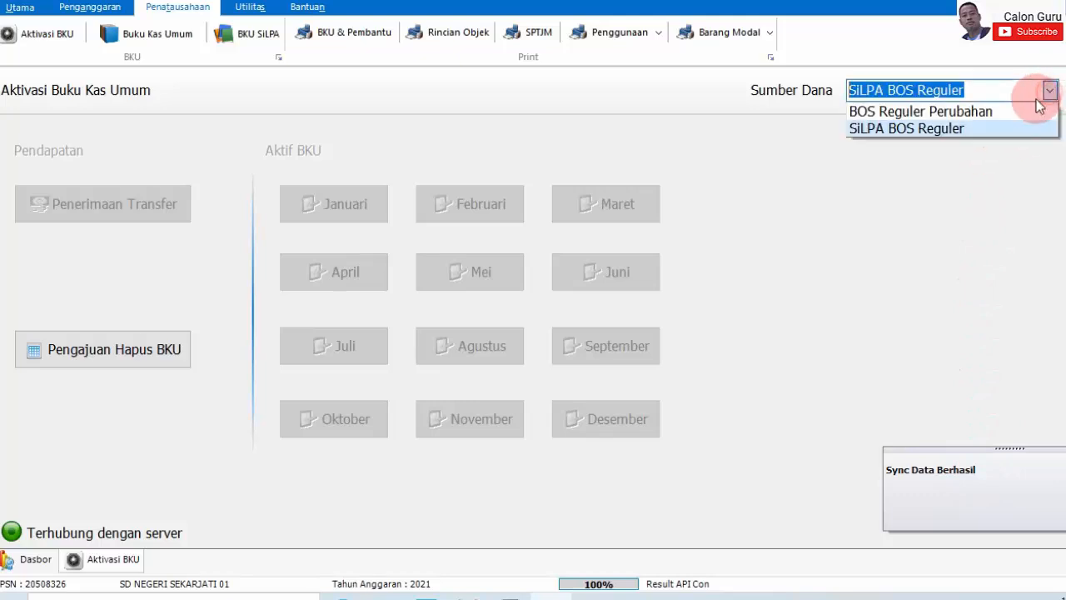
click(975, 123)
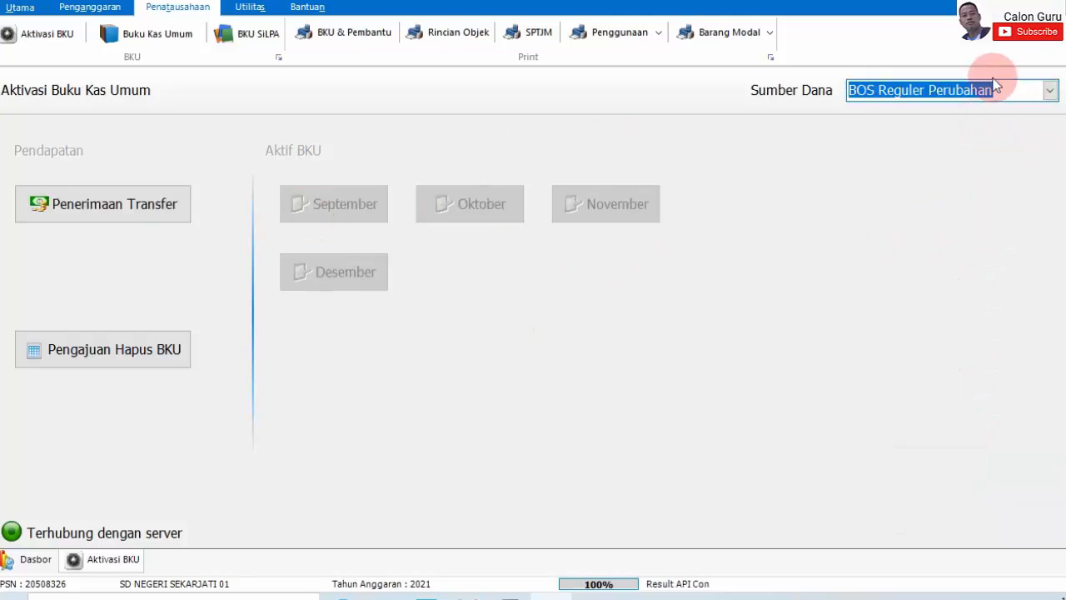
click(1048, 90)
click(1000, 129)
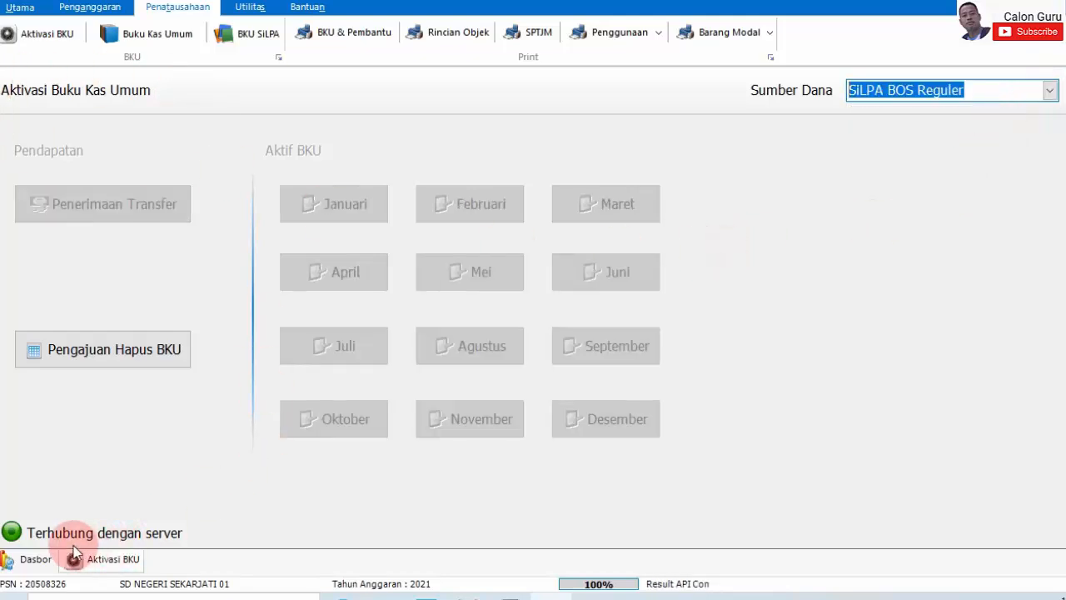
click(30, 562)
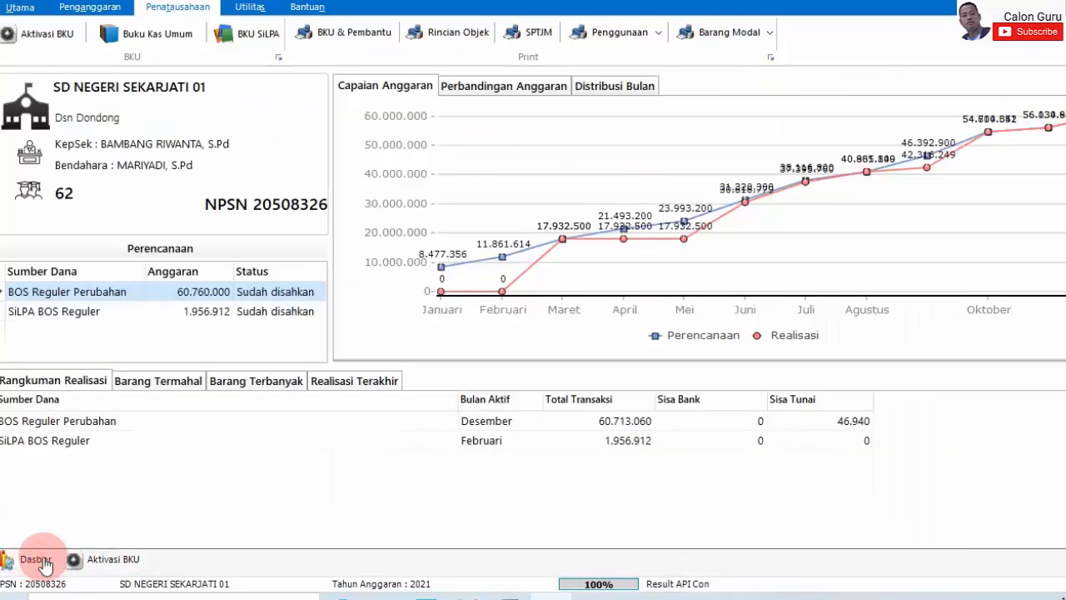
click(20, 7)
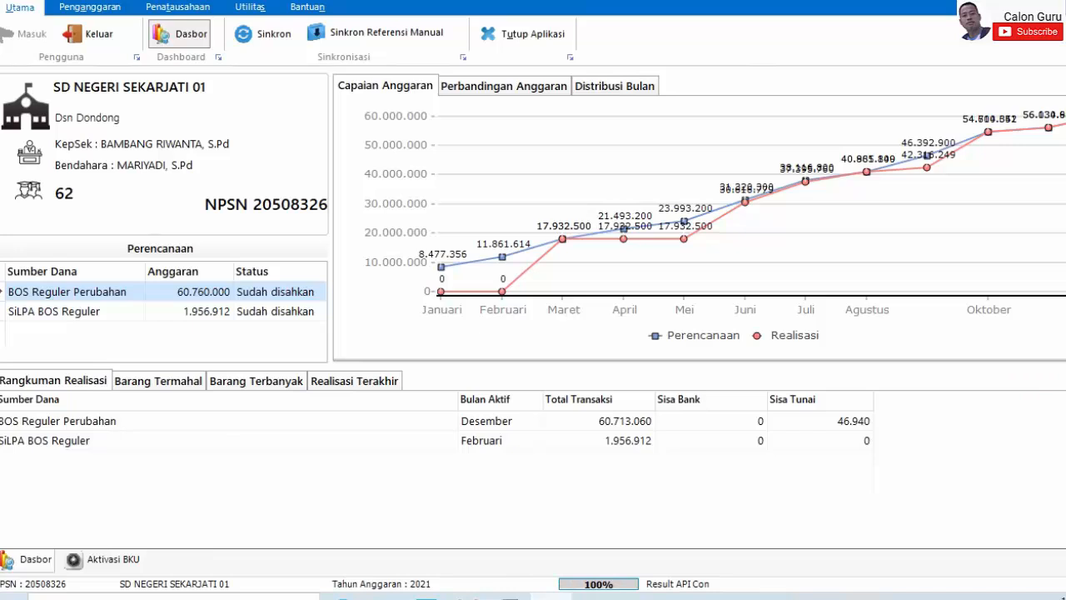
- Hide ARKAS with Win+D, refresh the desktop twice, and launch Google Chrome
key(super+d)
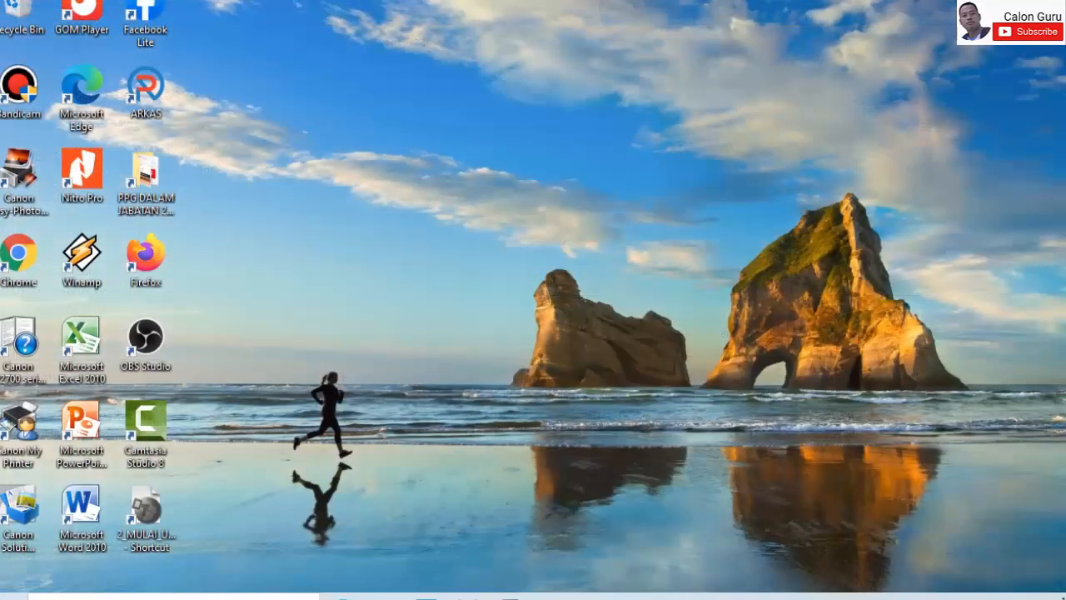
right_click(942, 100)
click(975, 142)
right_click(875, 116)
click(914, 161)
mouse_move(509, 596)
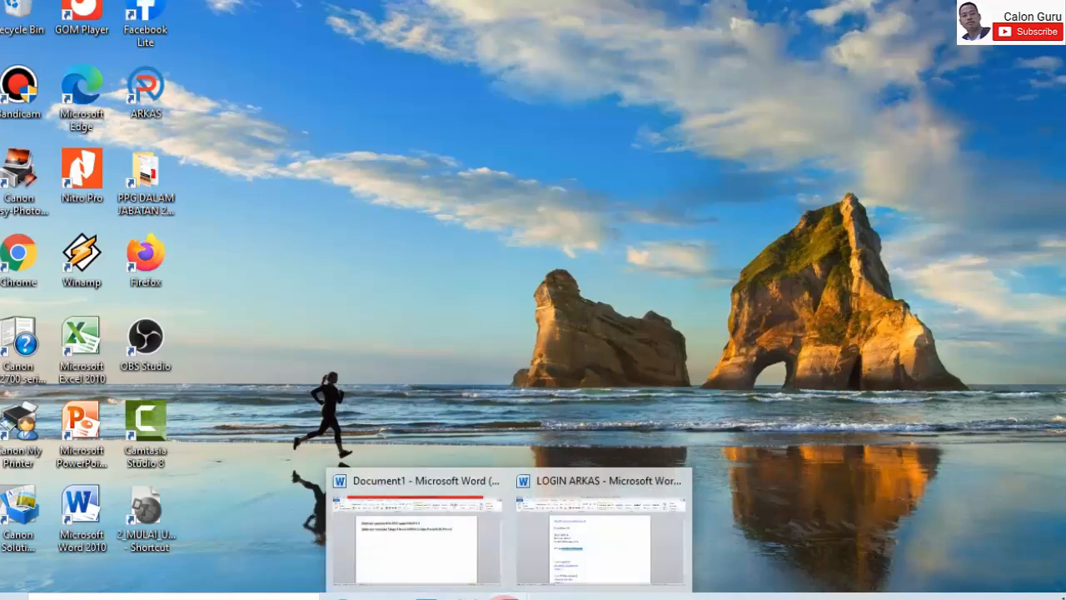
mouse_move(476, 555)
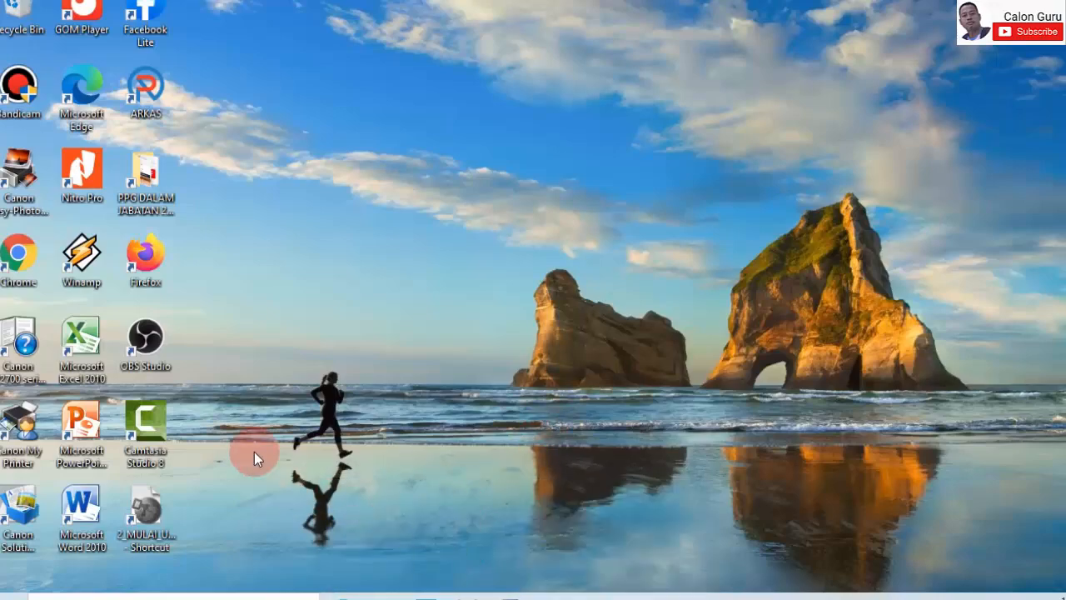
double_click(25, 258)
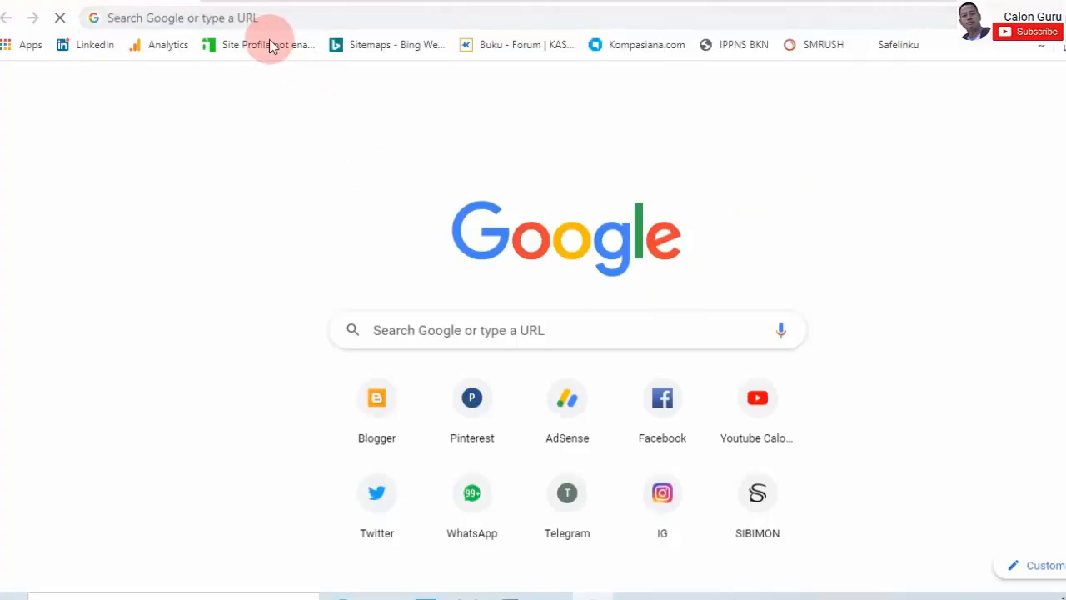
- Search Google for sirbos and open the Sistem Informasi BOS Salur site at bos.kemdikbud.go.id
click(255, 16)
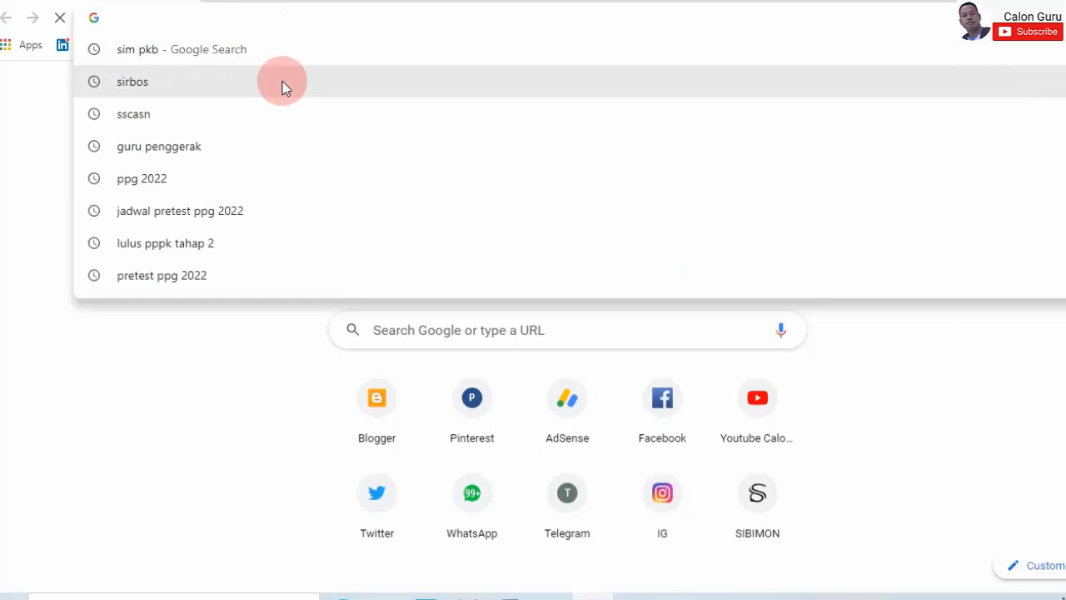
click(284, 83)
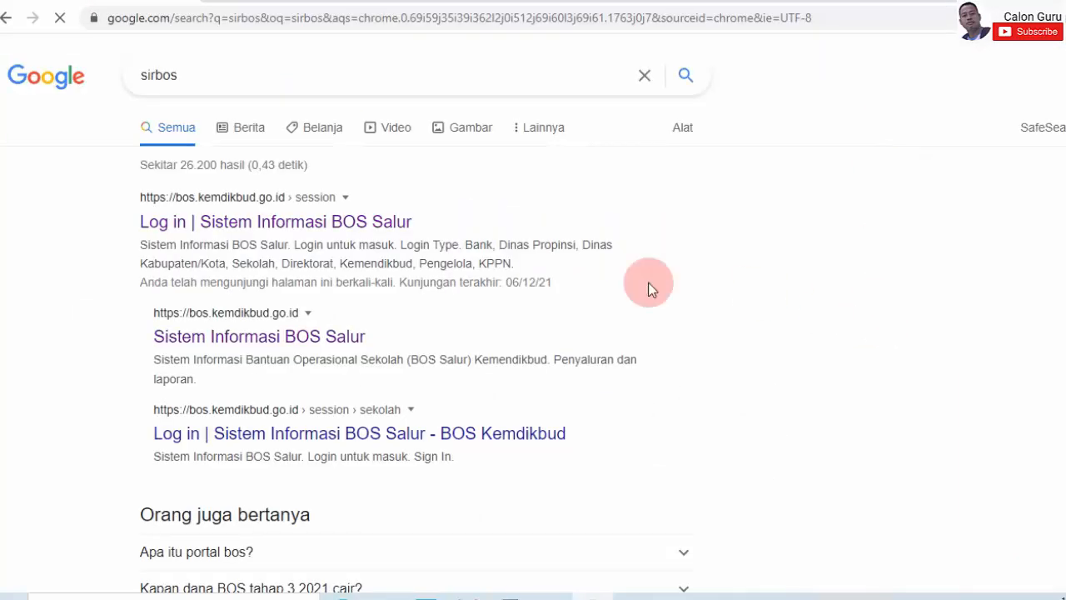
click(310, 337)
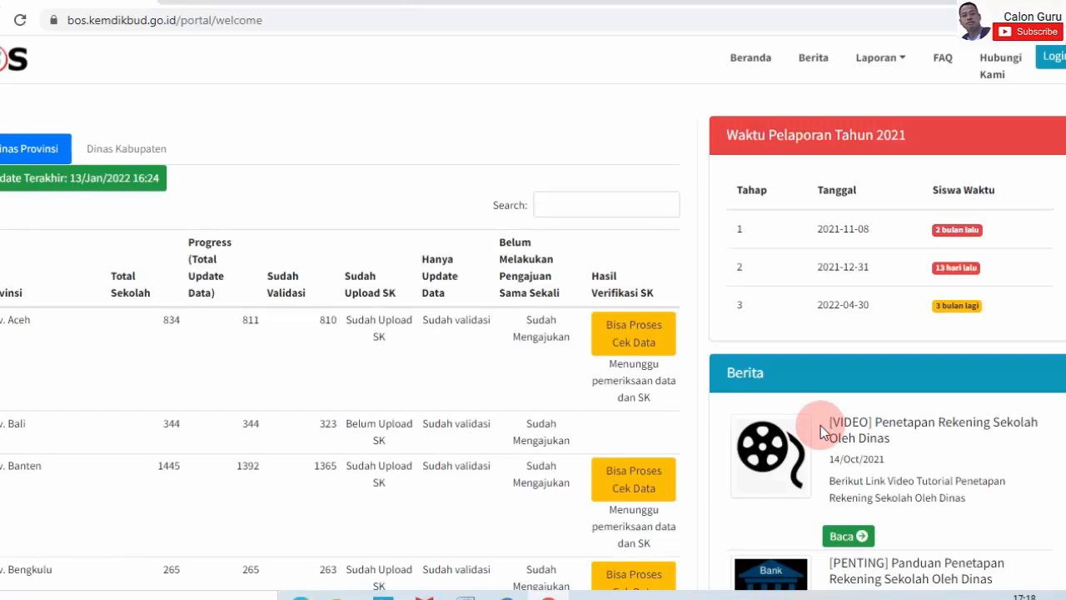
- Log in to BOS Salur as Sekolah through Login SSO Dapodik with the school's credentials
click(1043, 65)
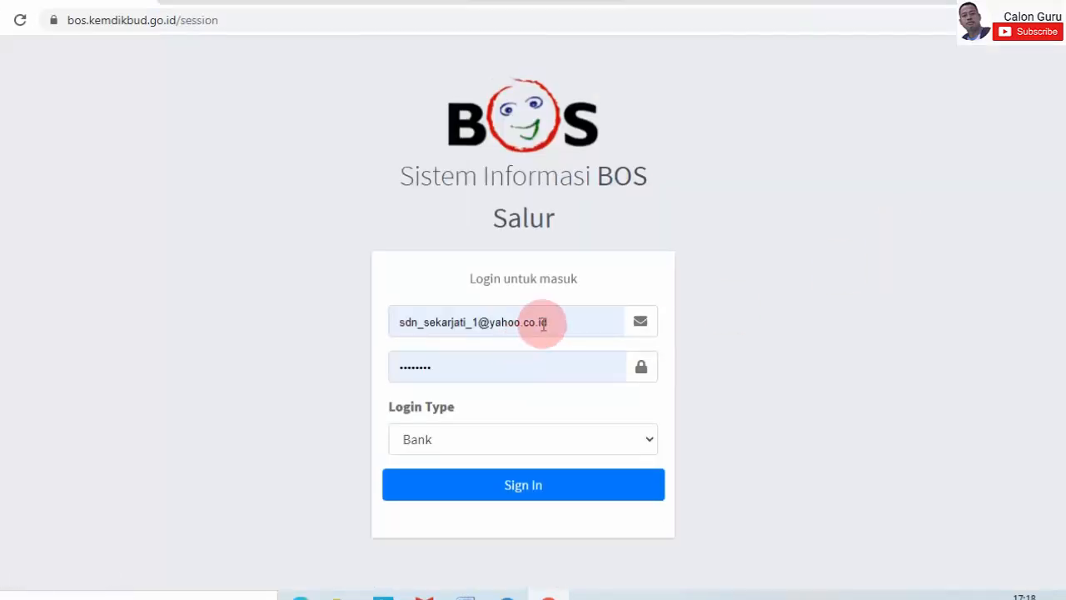
click(558, 432)
click(506, 343)
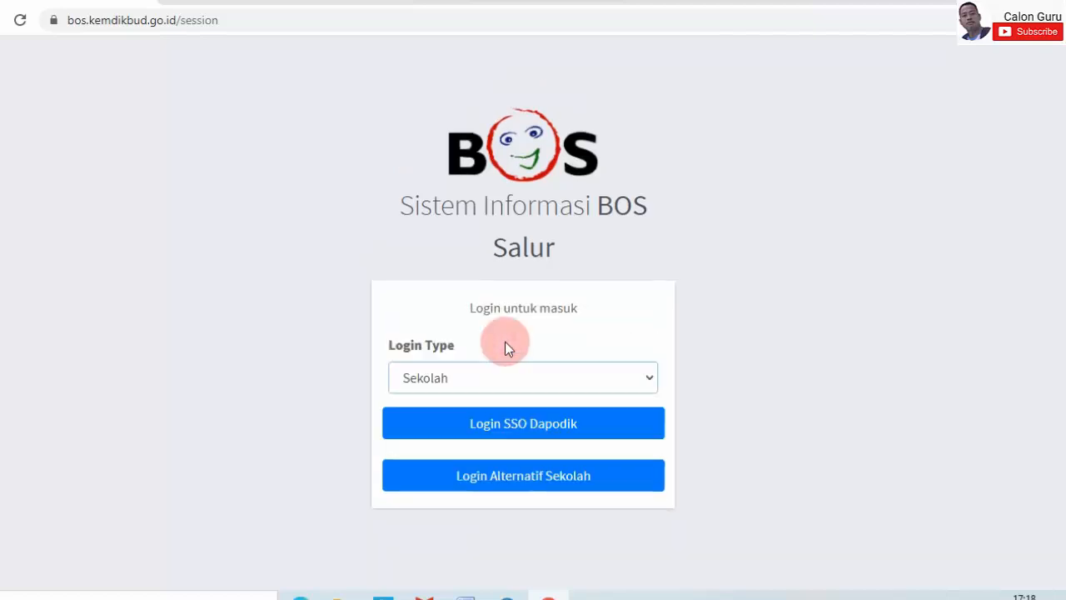
click(577, 428)
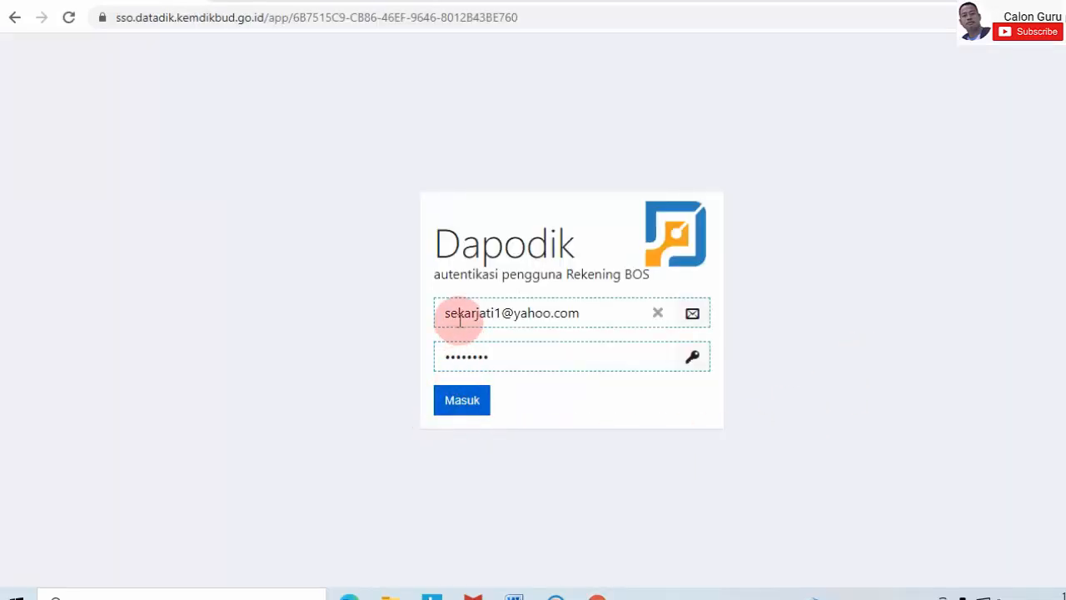
click(489, 403)
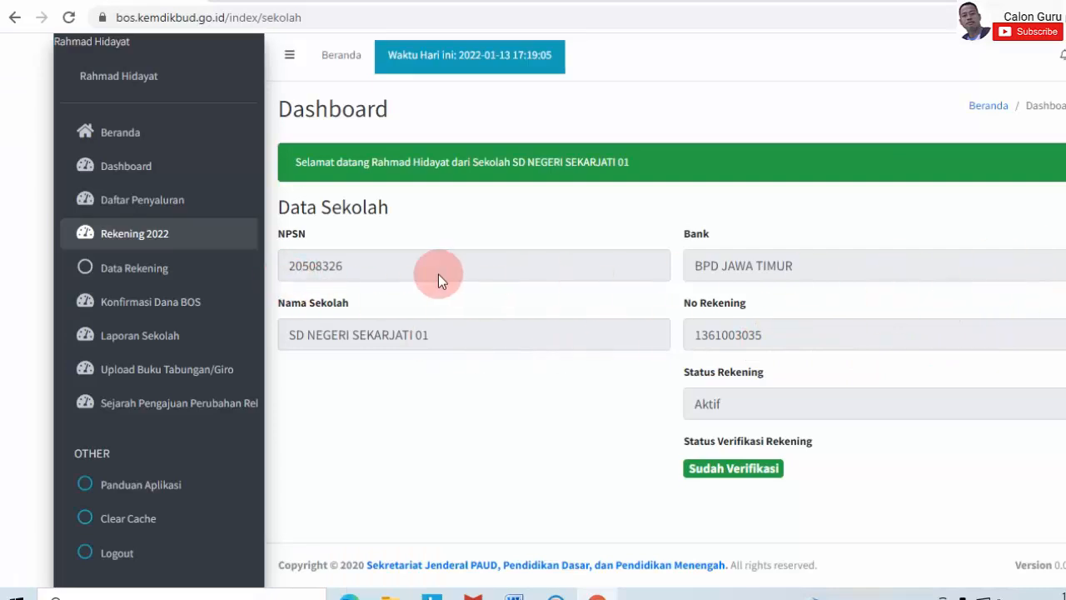
- Open Laporan Sekolah for REGULER 2021 and view Tahap 2: 24.599.500 received, 1.646.851 remaining
click(170, 333)
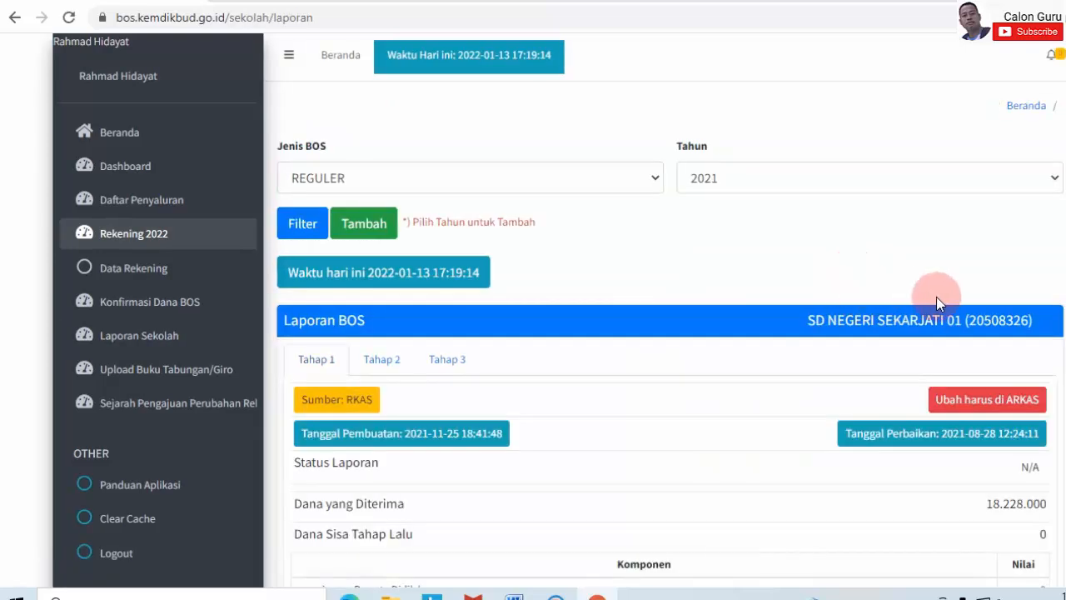
scroll(932, 304, down, 3)
scroll(931, 317, down, 3)
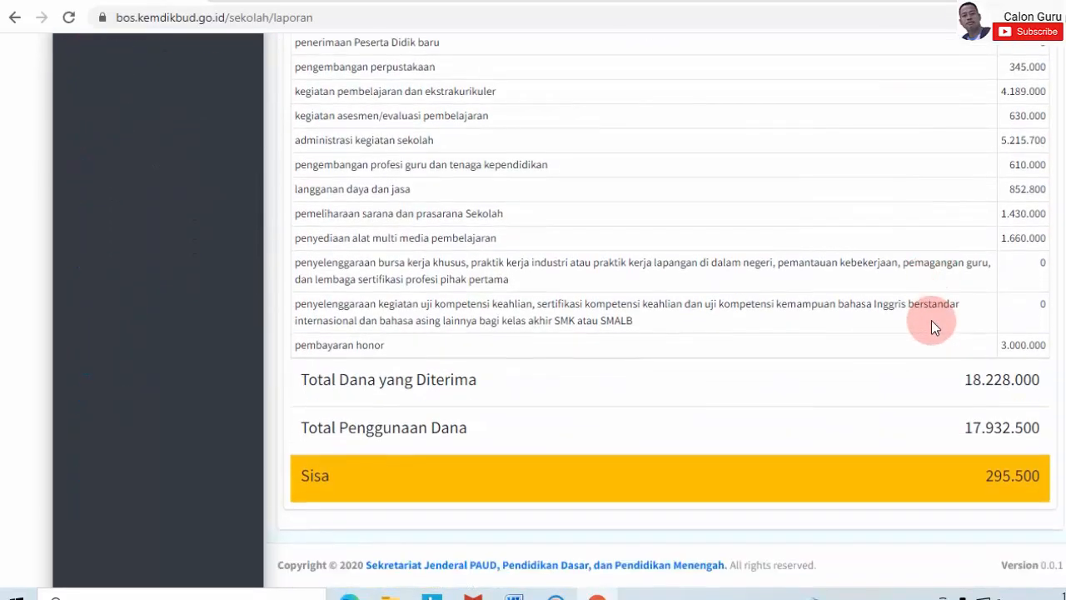
scroll(933, 304, up, 7)
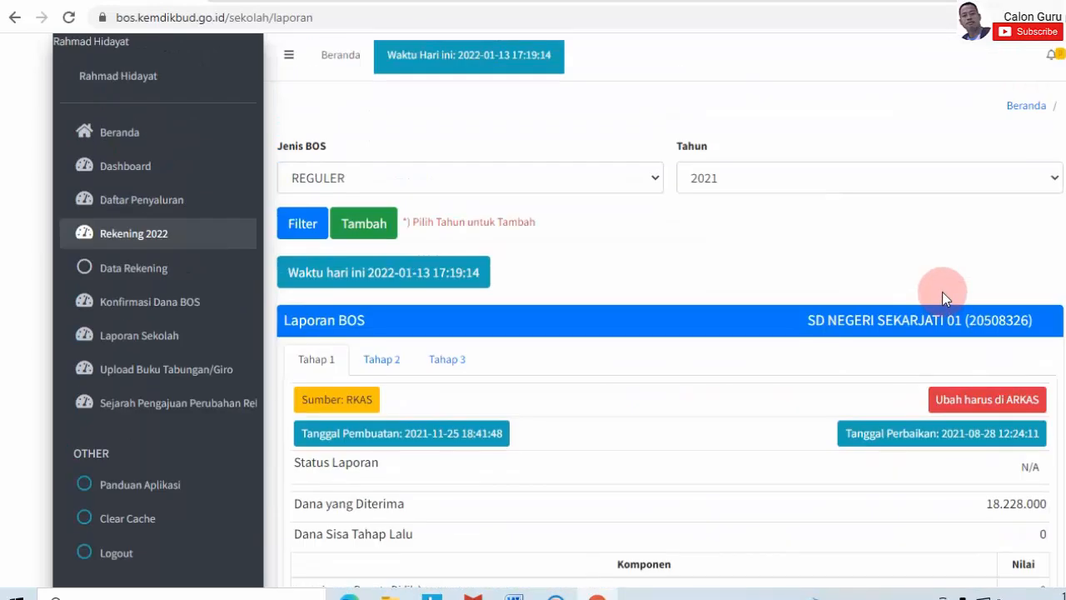
click(382, 360)
scroll(791, 348, down, 7)
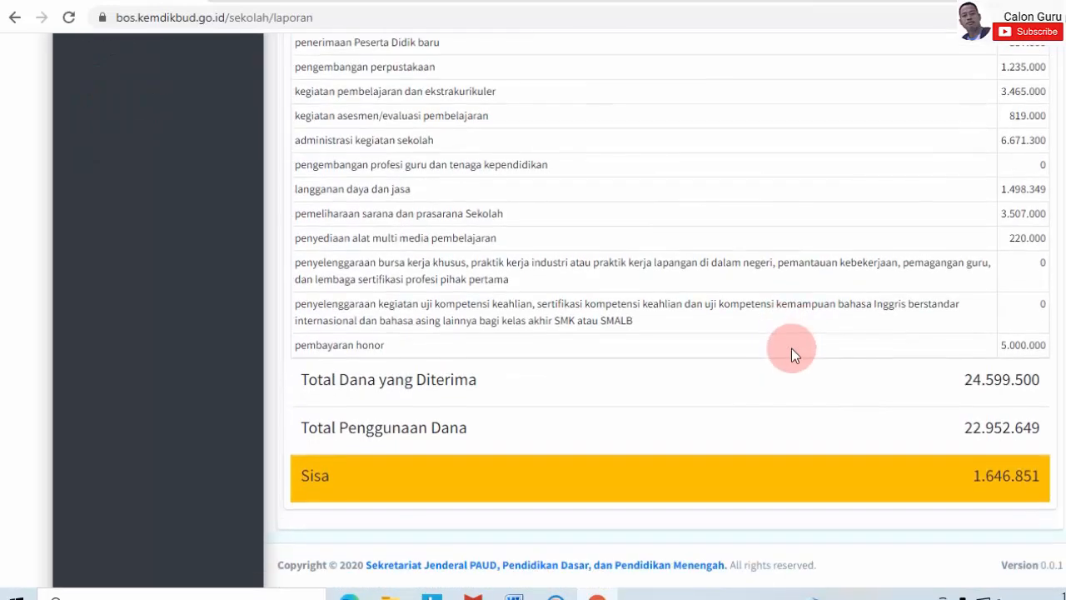
- Switch the REGULER 2021 school report to the Tahap 3 figures
scroll(786, 320, up, 7)
click(447, 359)
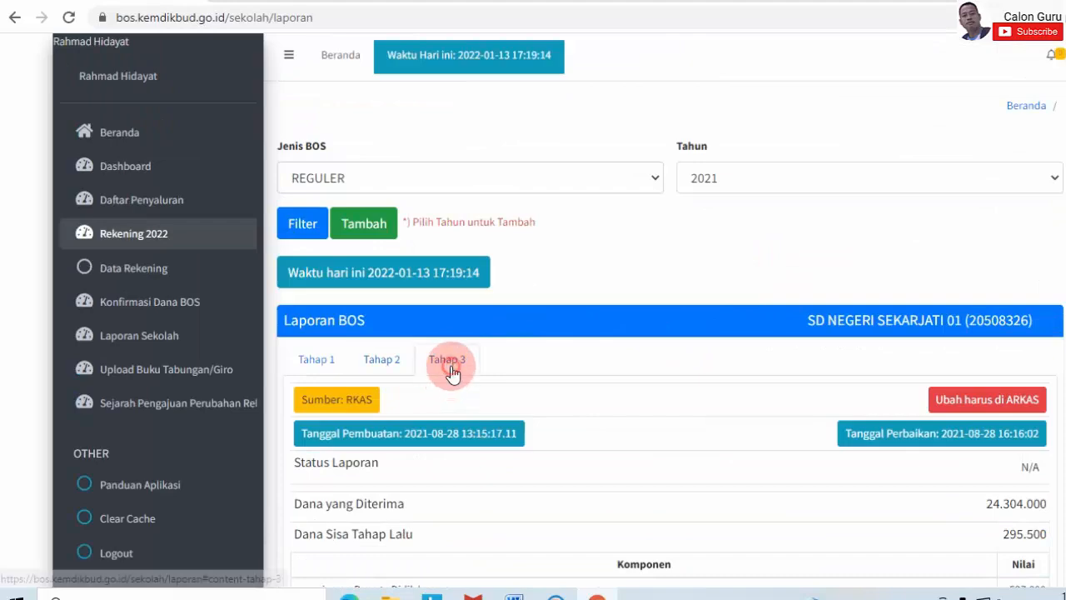
scroll(783, 358, down, 7)
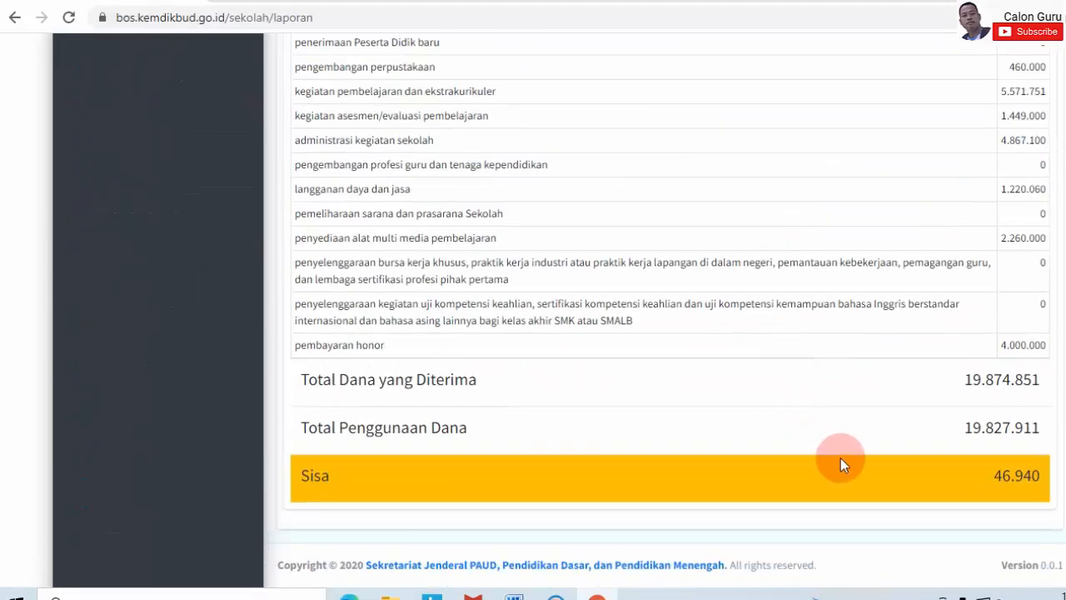
scroll(840, 456, up, 7)
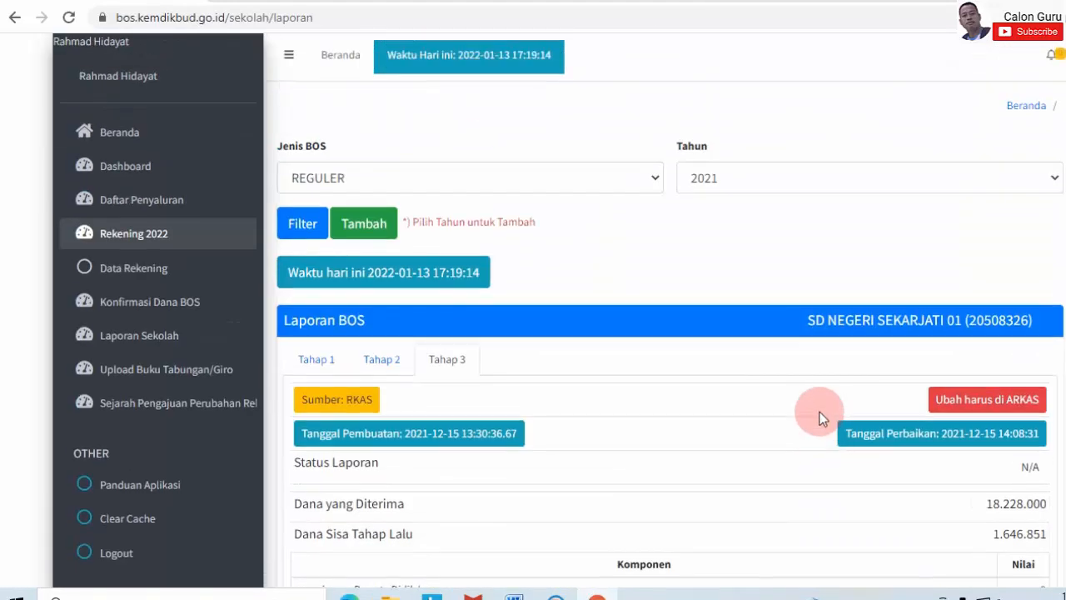
- Keep Jenis BOS on REGULER and check Tahap 3: 19.827.911 spent, Sisa 46.940
click(657, 184)
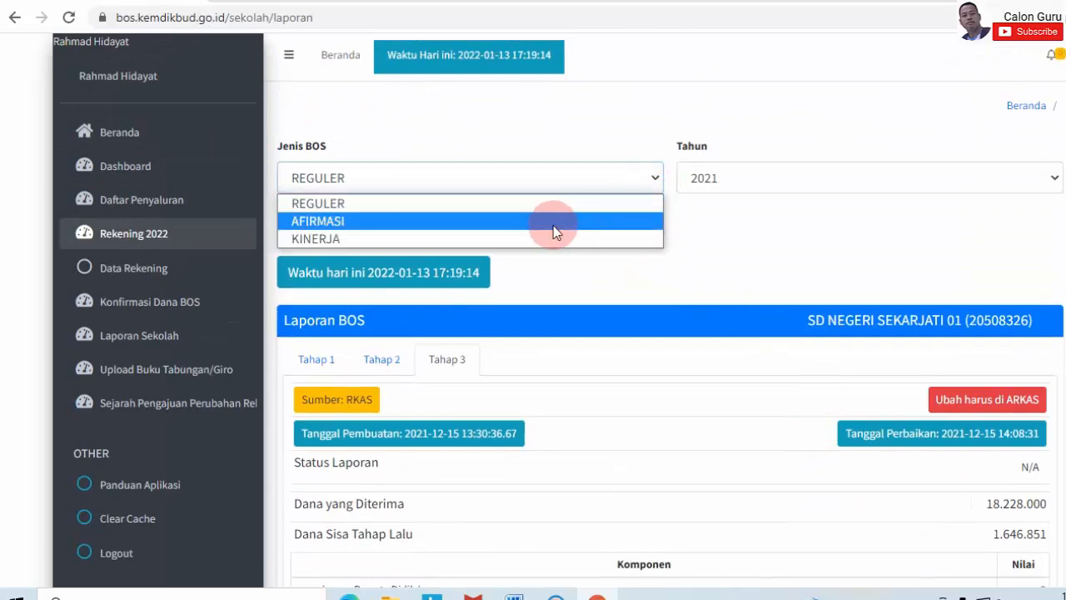
click(700, 204)
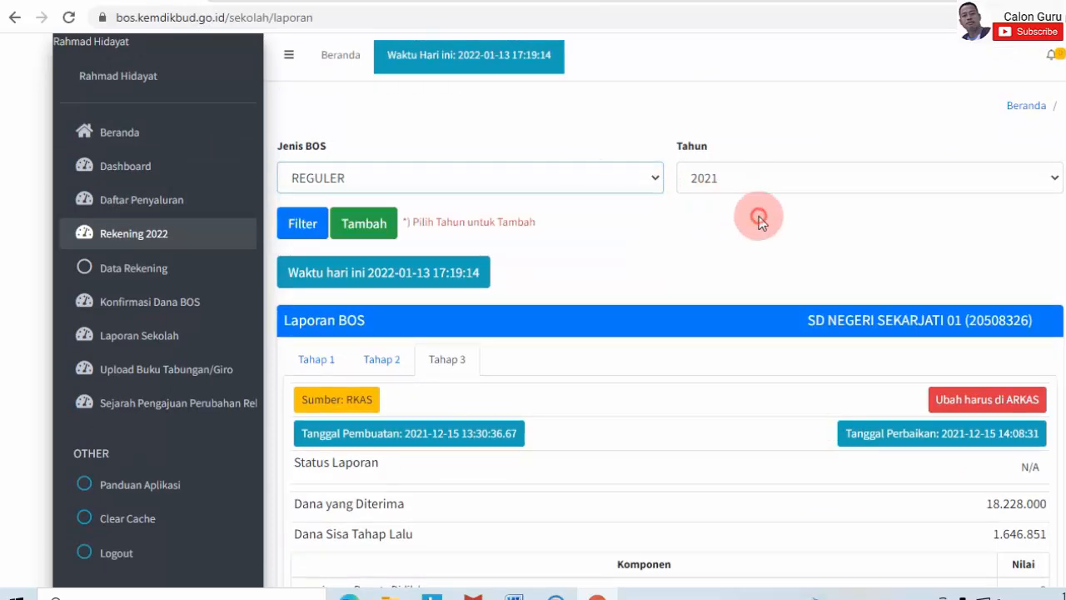
click(663, 189)
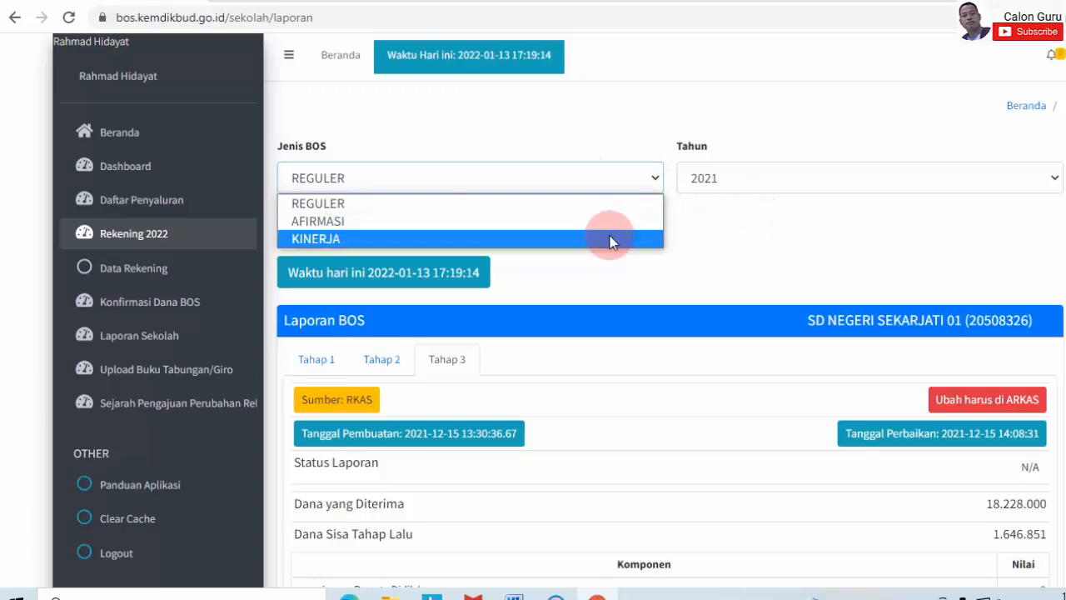
click(714, 249)
scroll(970, 281, down, 6)
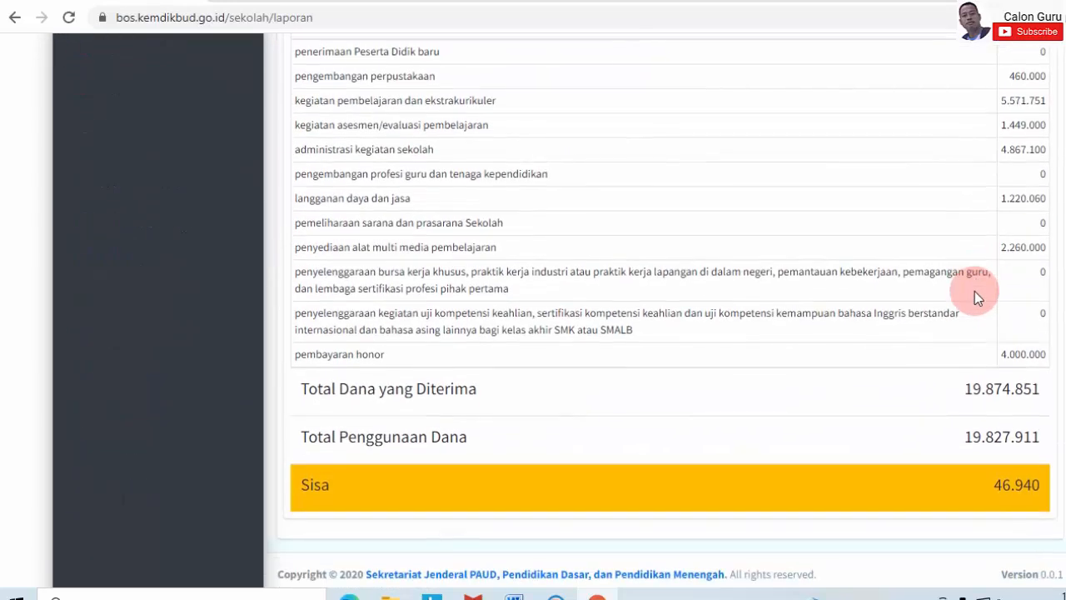
- In ARKAS, generate the Penggunaan realization report with Jenis Periode Tahap and Periode Tahap 3
click(551, 596)
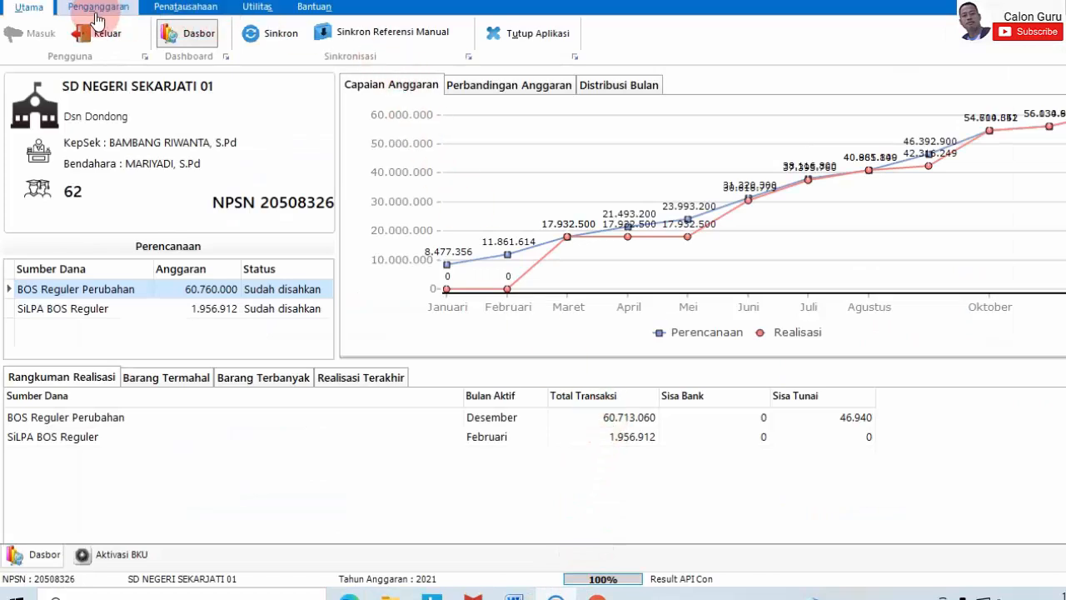
click(184, 8)
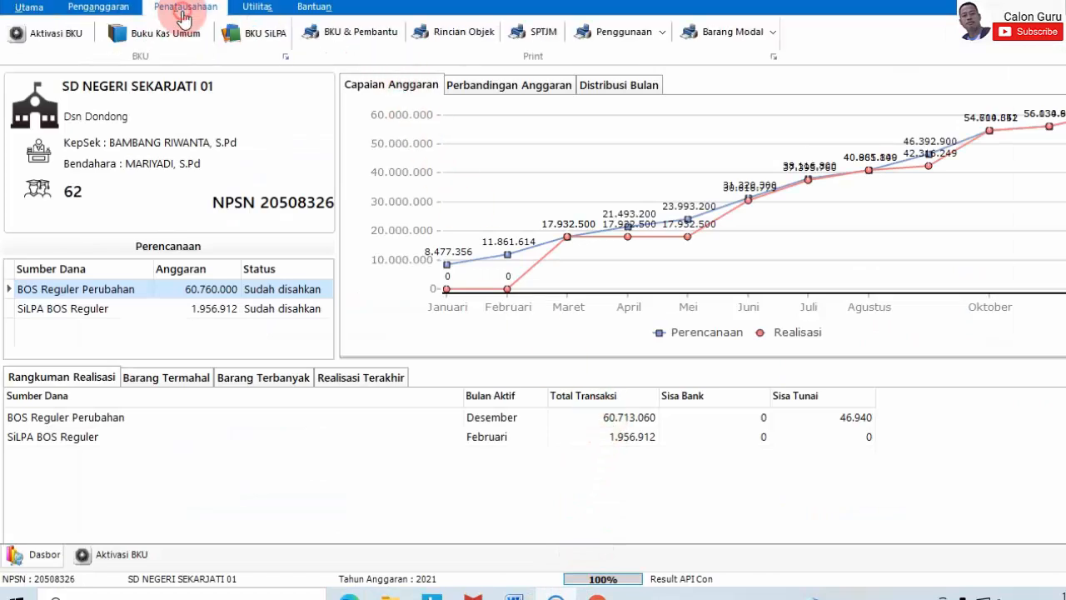
click(614, 33)
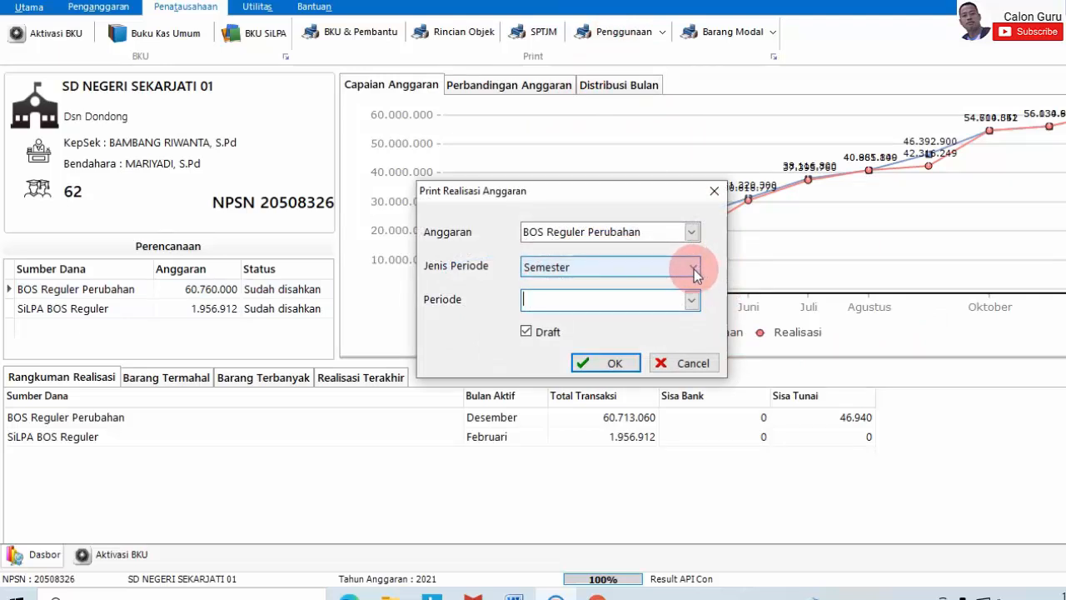
click(693, 269)
click(661, 294)
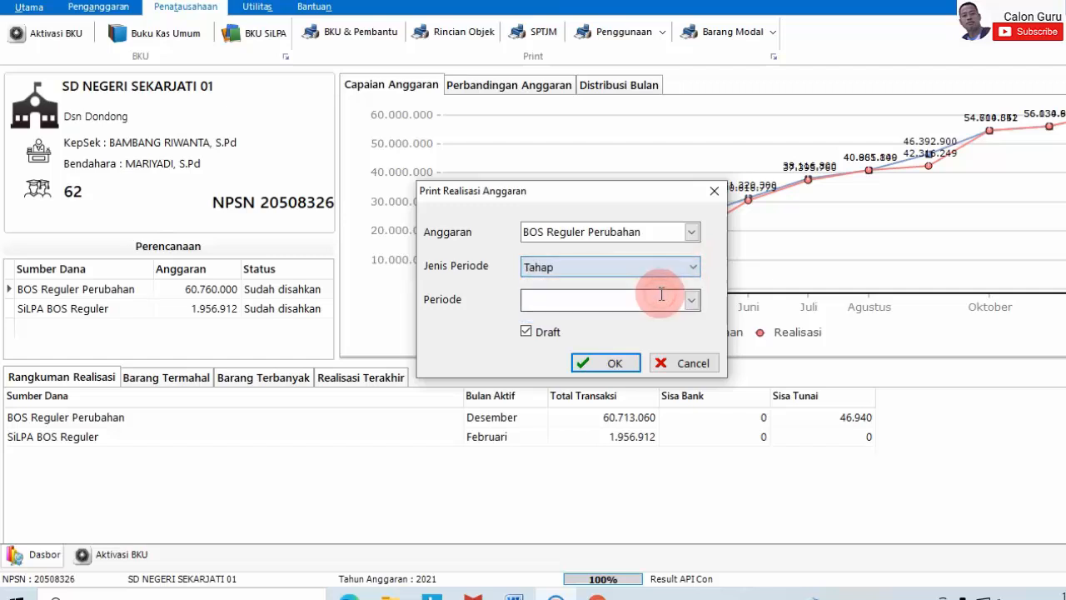
click(692, 300)
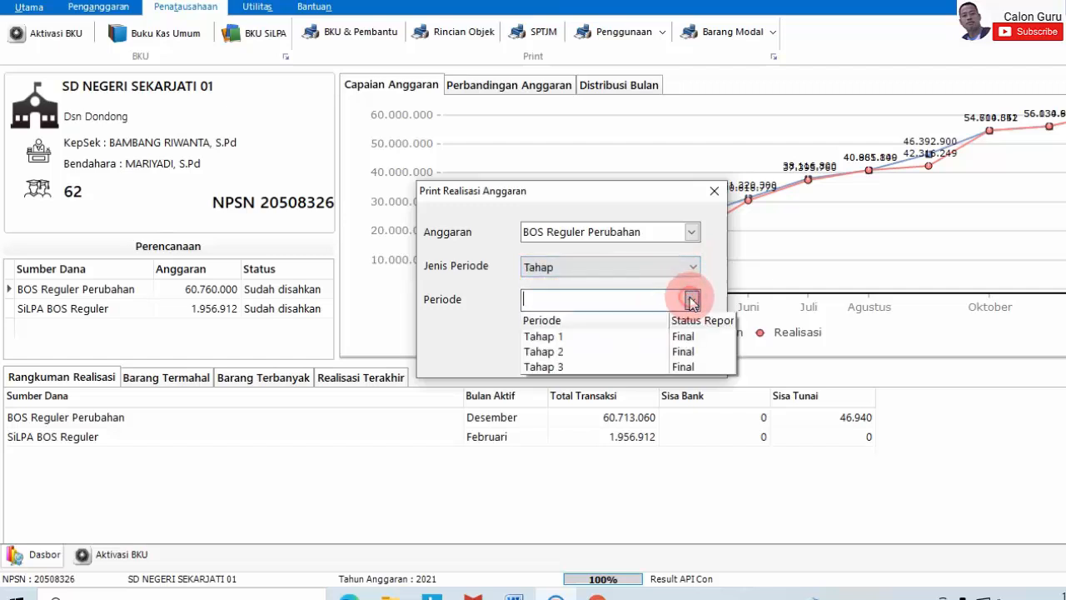
click(679, 366)
click(617, 365)
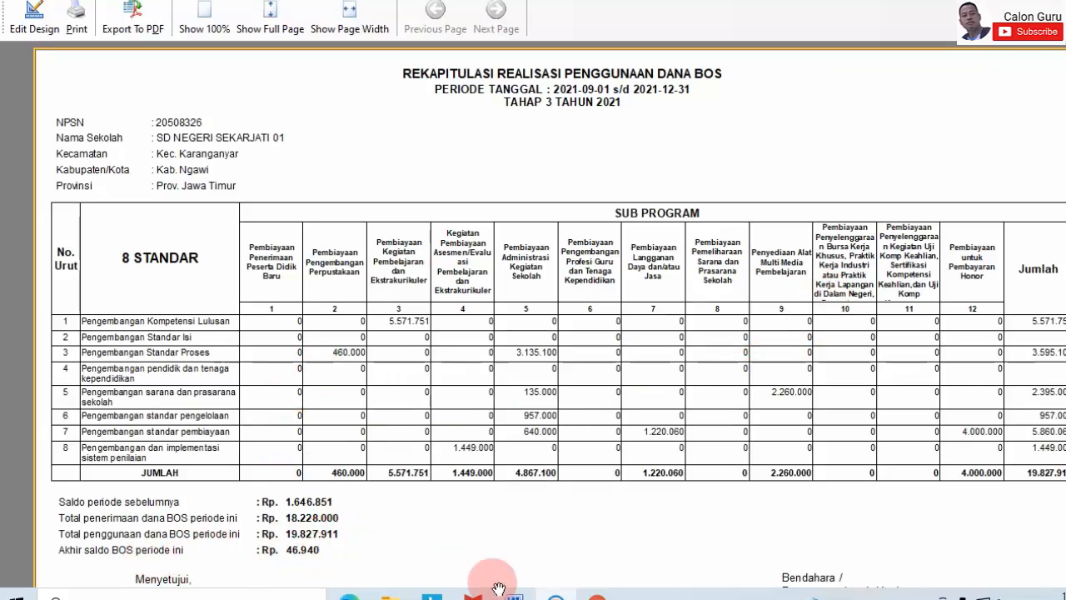
click(556, 591)
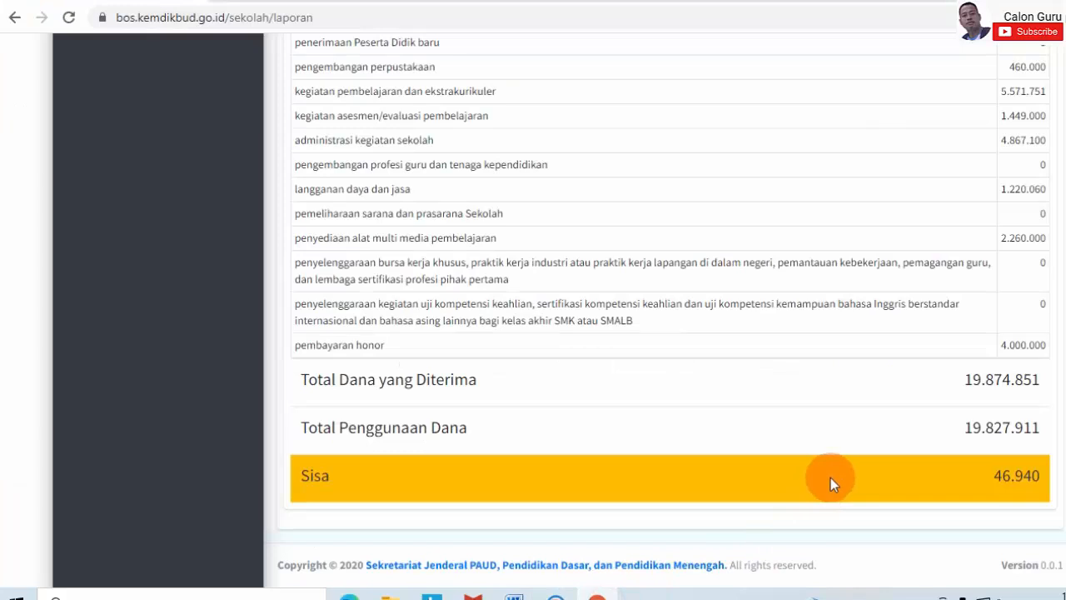
scroll(832, 481, up, 5)
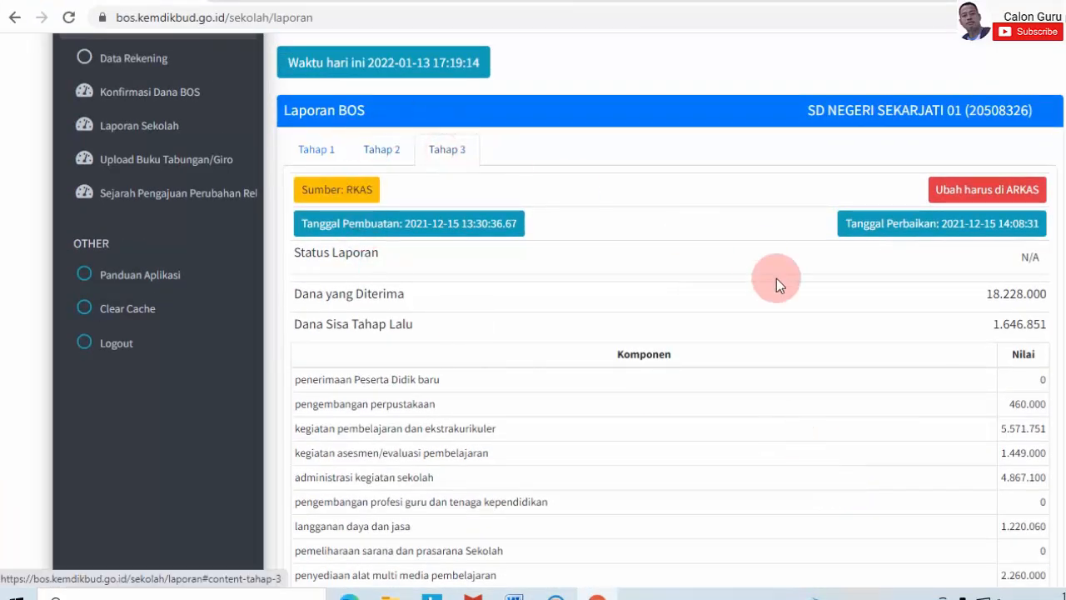
scroll(758, 290, down, 4)
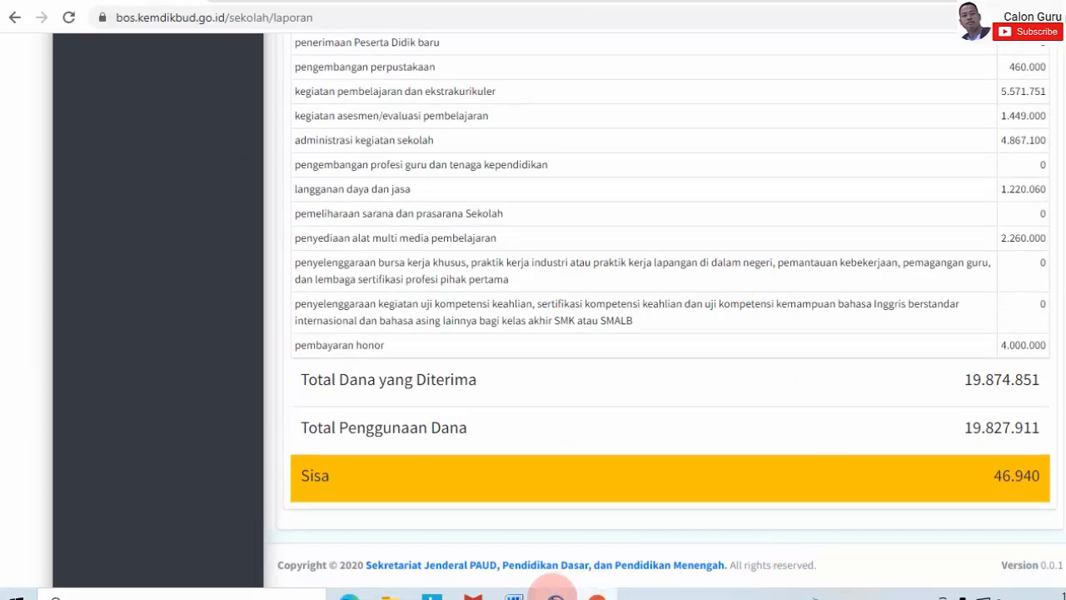
click(554, 587)
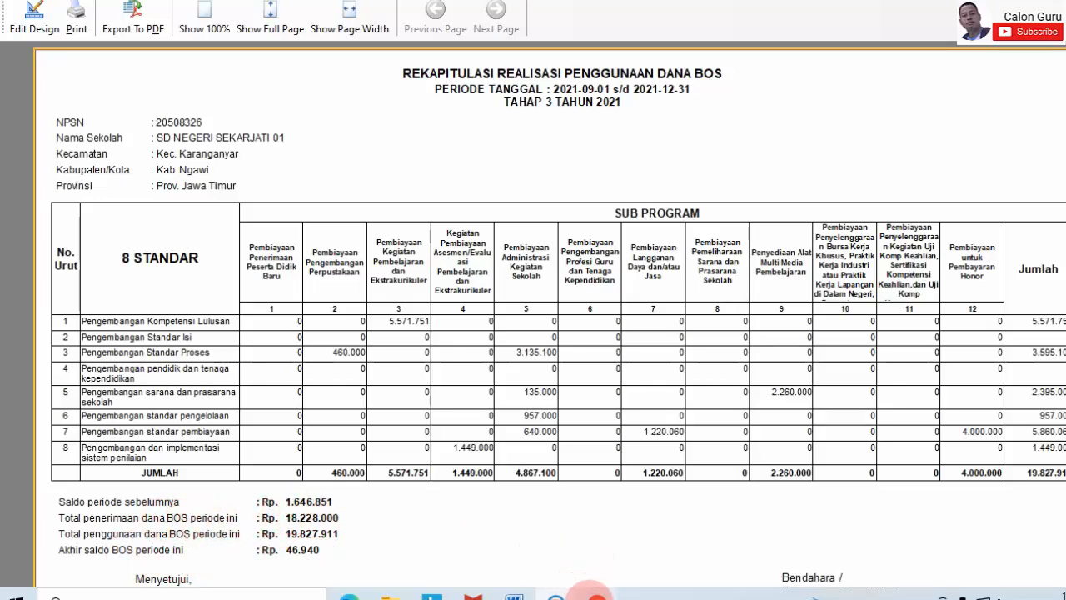
- Compare the portal's Tahap 3 totals against the ARKAS recap, confirming both end at 46.940
click(595, 594)
scroll(936, 452, up, 2)
scroll(936, 452, up, 3)
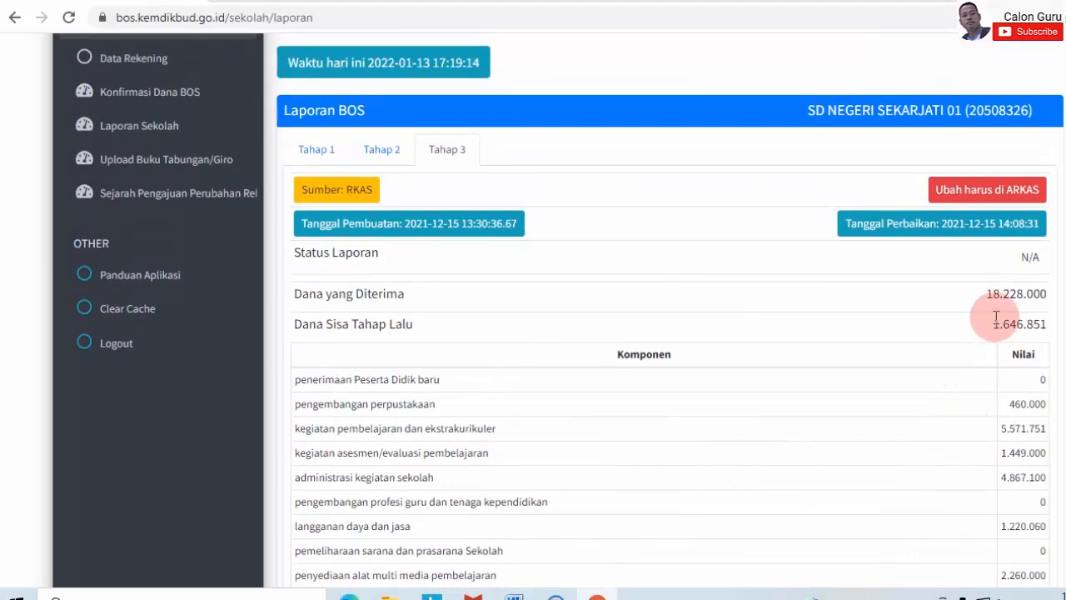
scroll(1031, 323, down, 4)
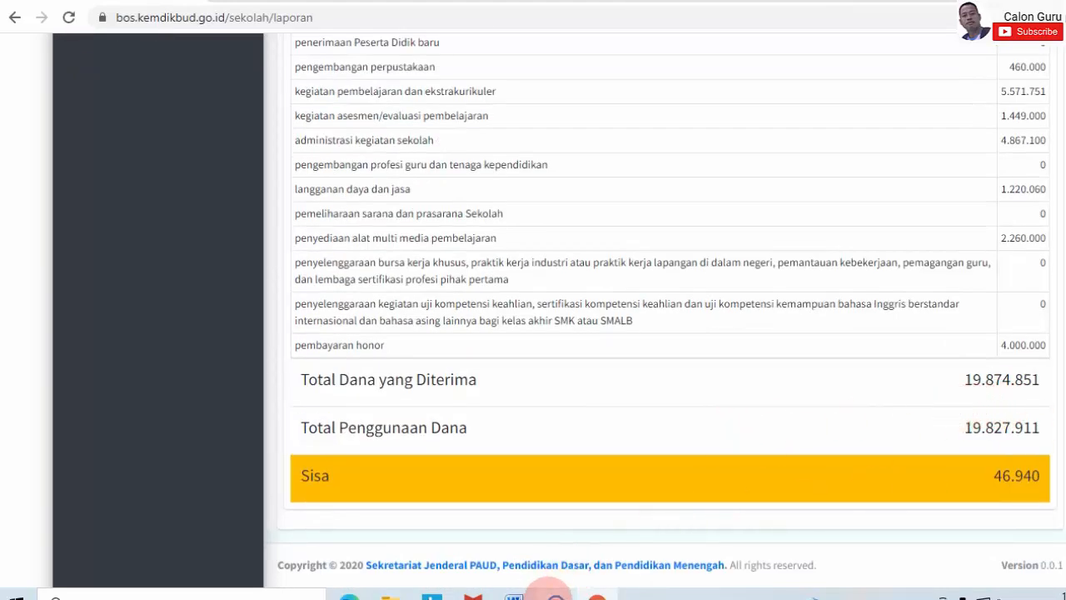
click(555, 594)
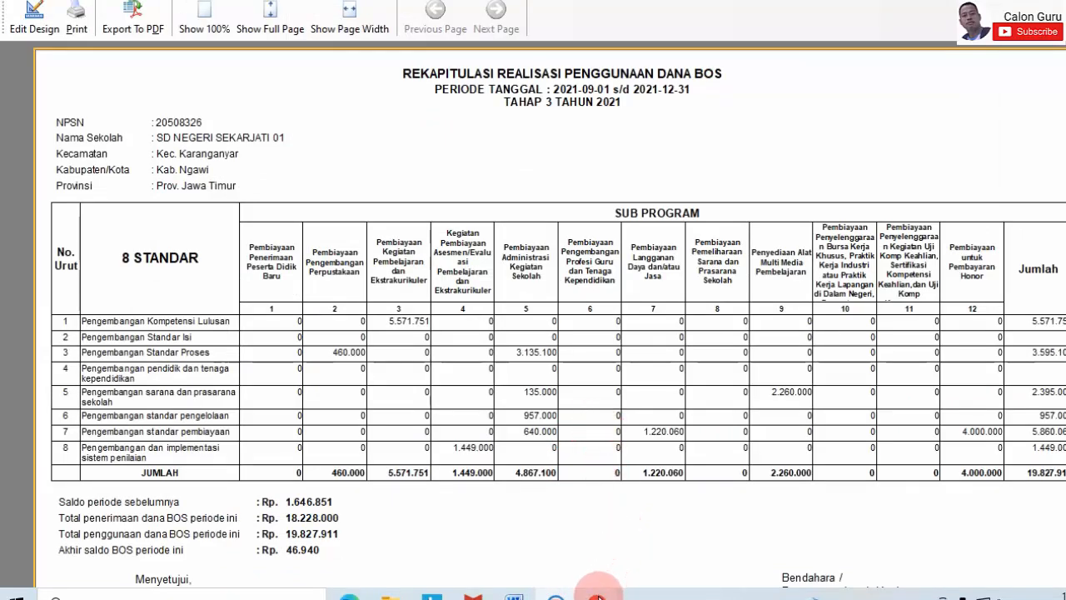
mouse_move(598, 592)
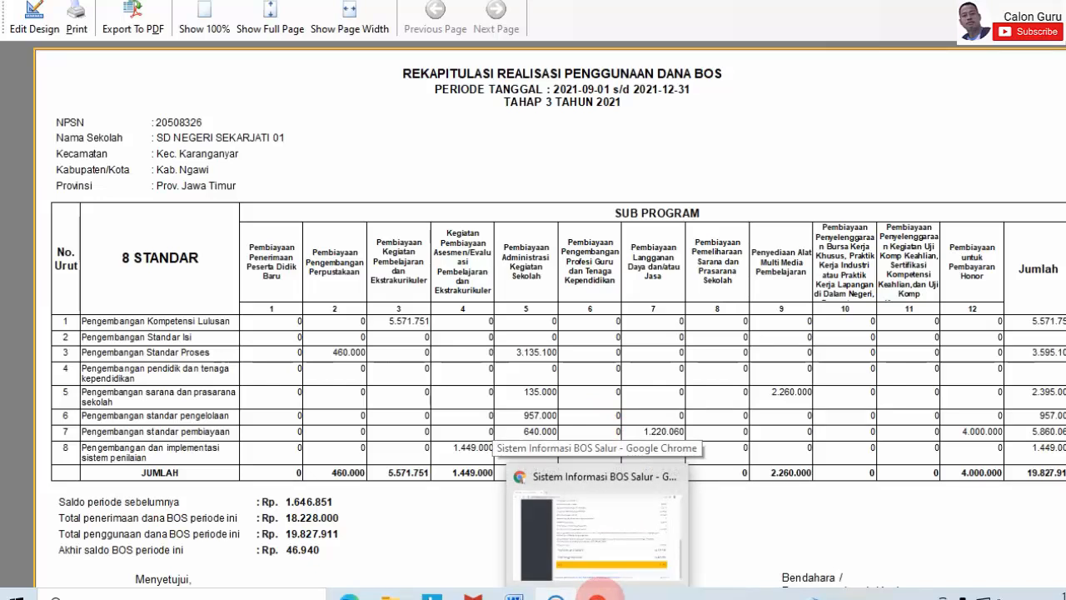
click(616, 577)
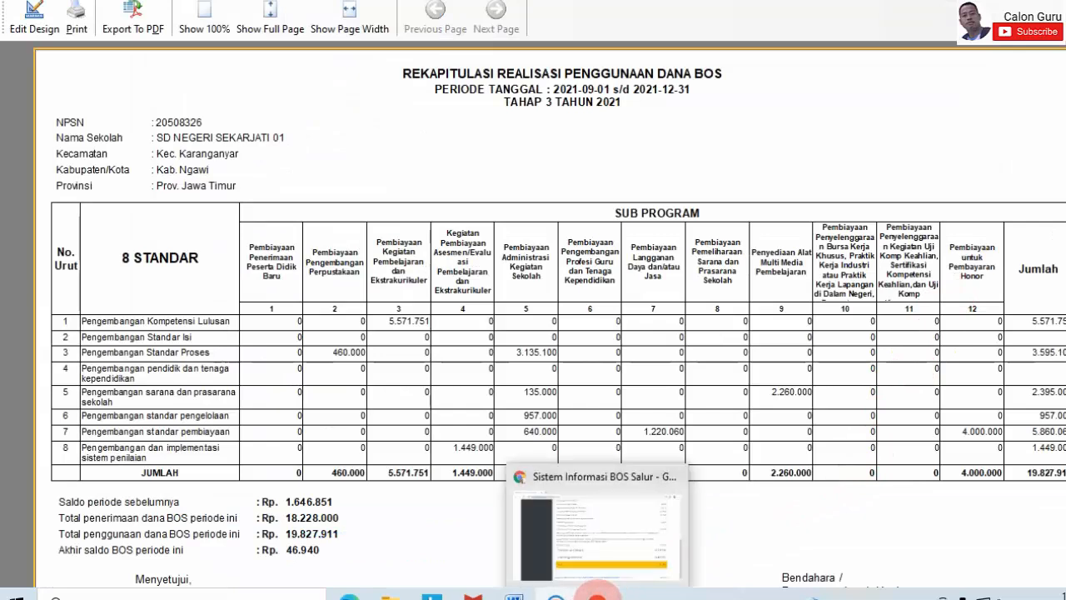
click(597, 593)
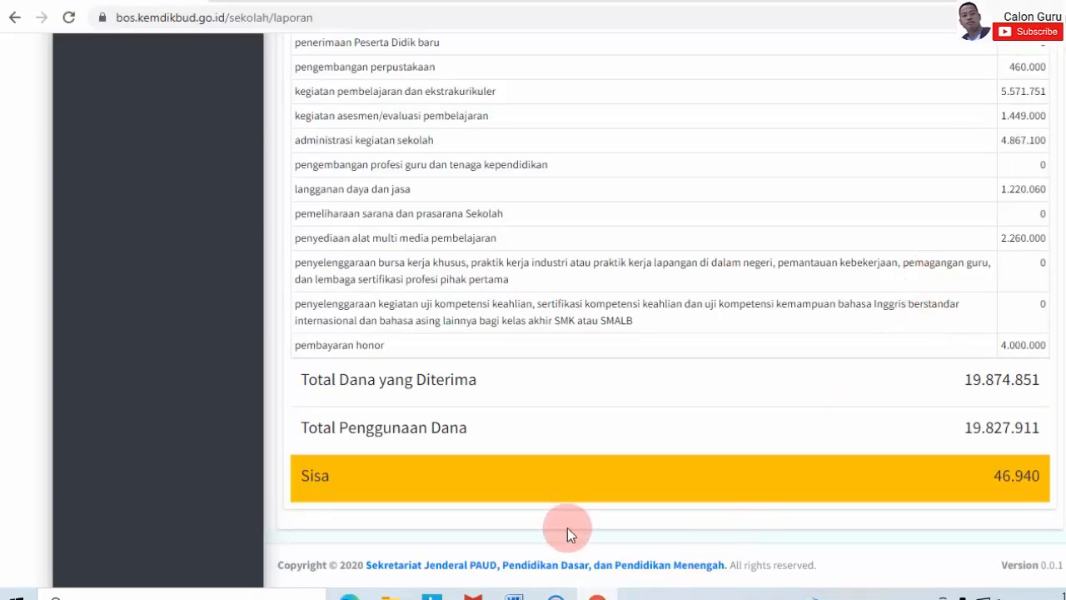
click(555, 592)
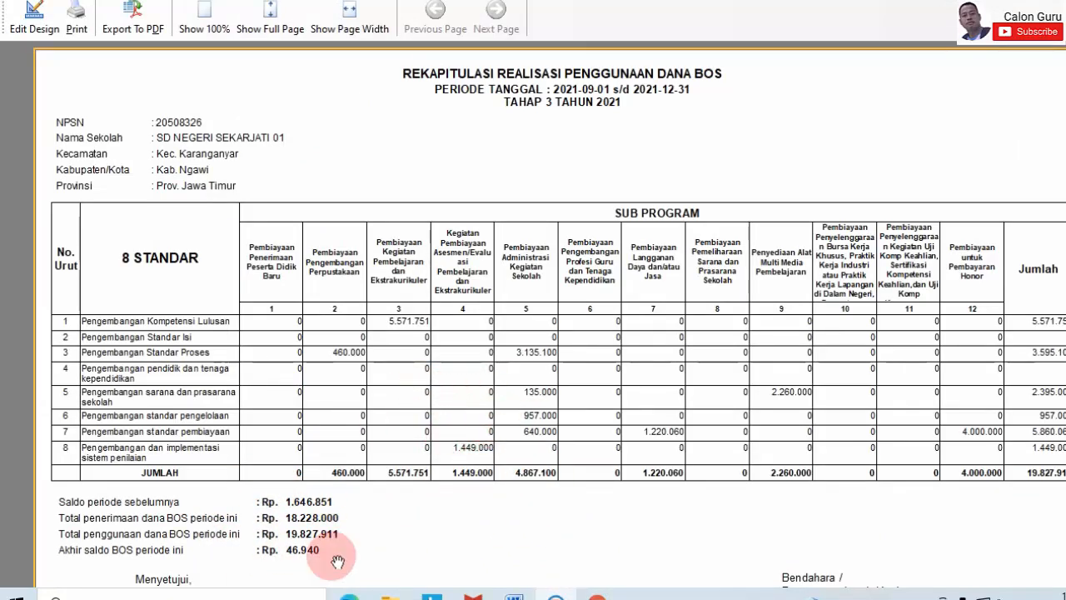
click(588, 593)
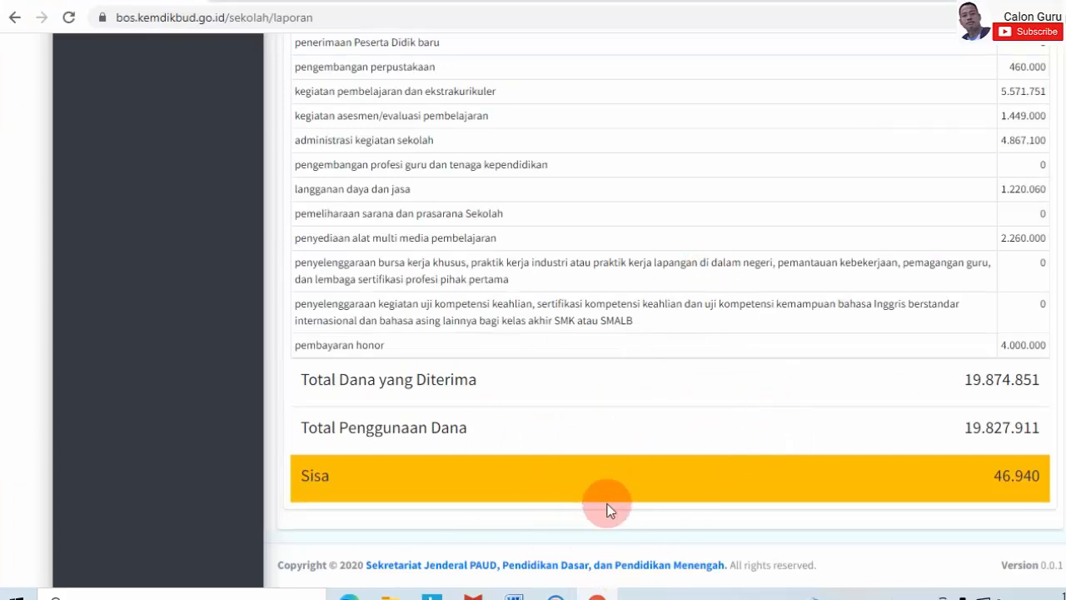
click(566, 593)
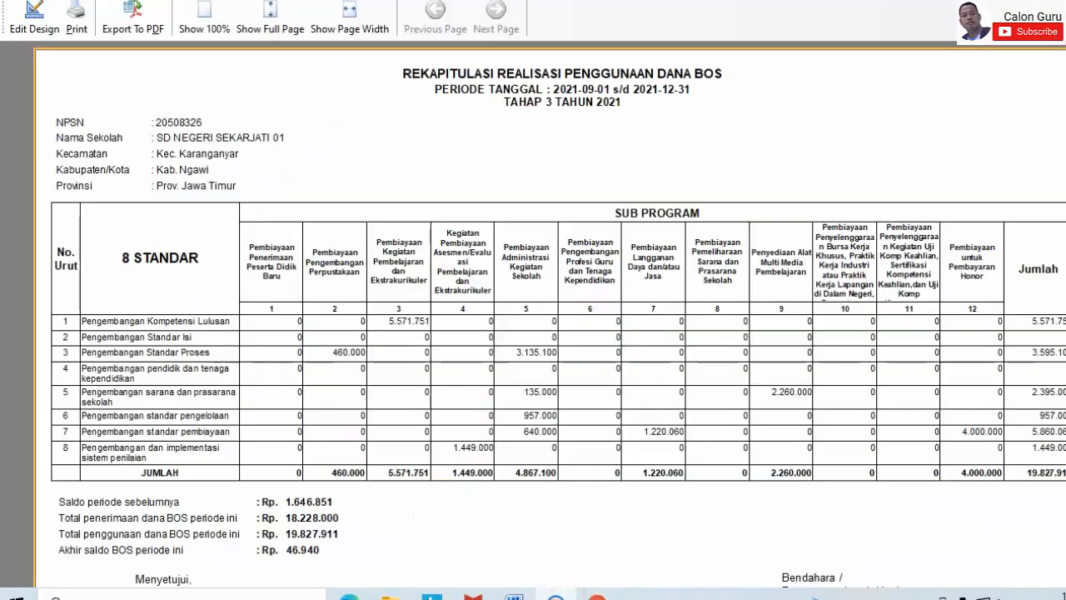
- Close the ARKAS report preview and return to the Penatausahaan functions
click(1060, 3)
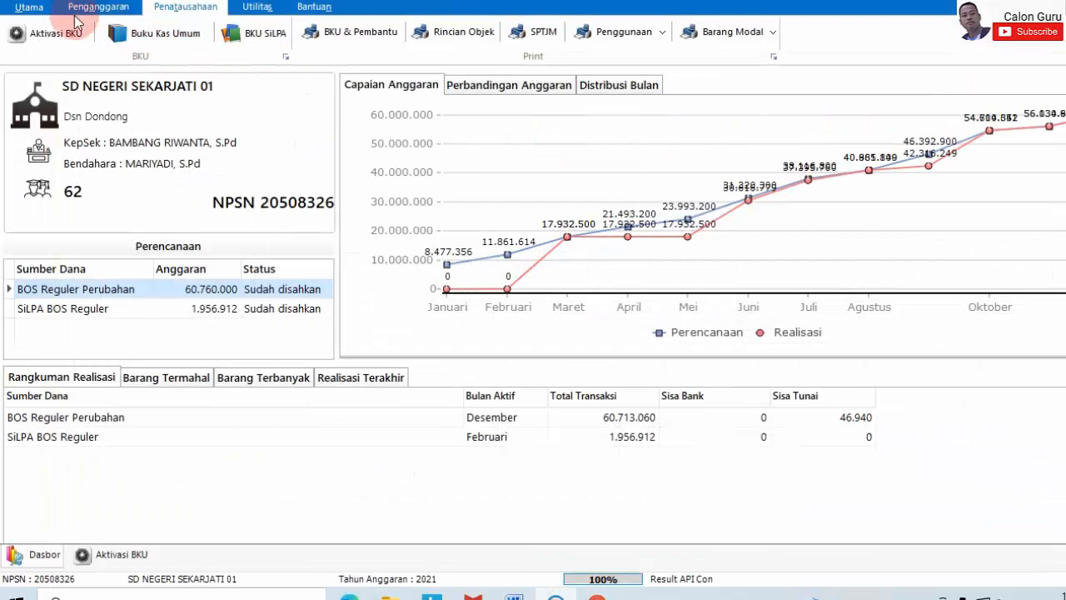
click(19, 9)
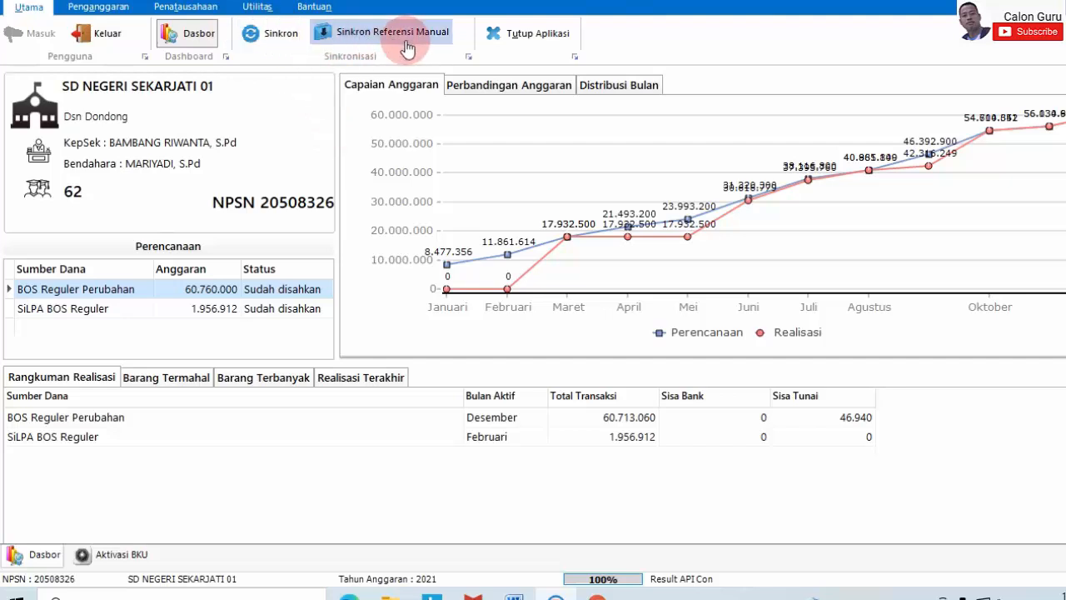
click(187, 12)
- Regenerate the Tahap 3 Penggunaan realization report and check it against the portal's Sisa 46.940
click(626, 37)
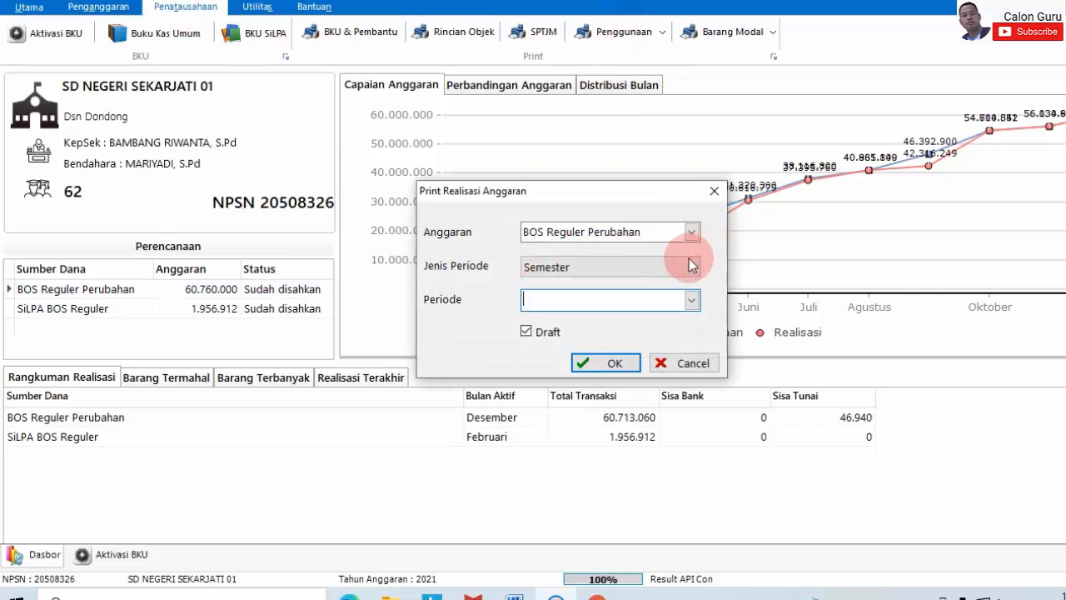
click(695, 264)
click(696, 267)
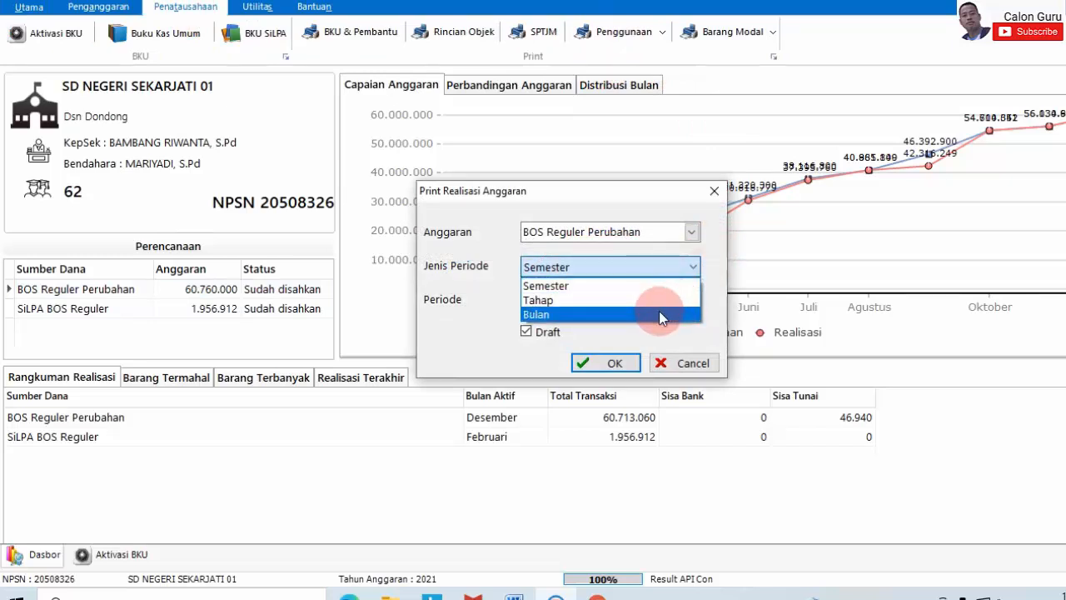
click(662, 300)
click(692, 299)
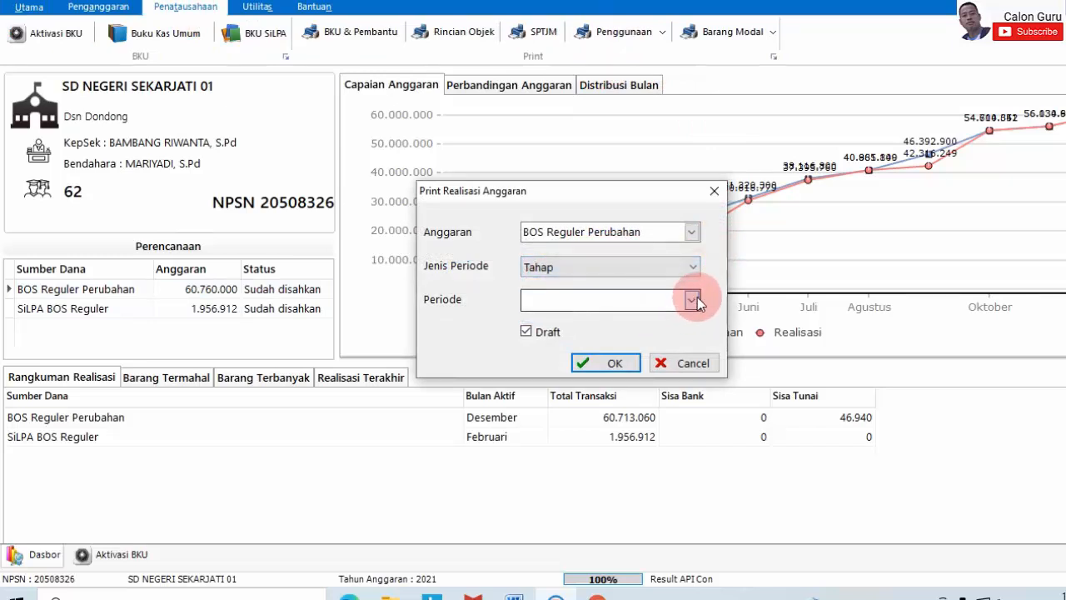
click(643, 360)
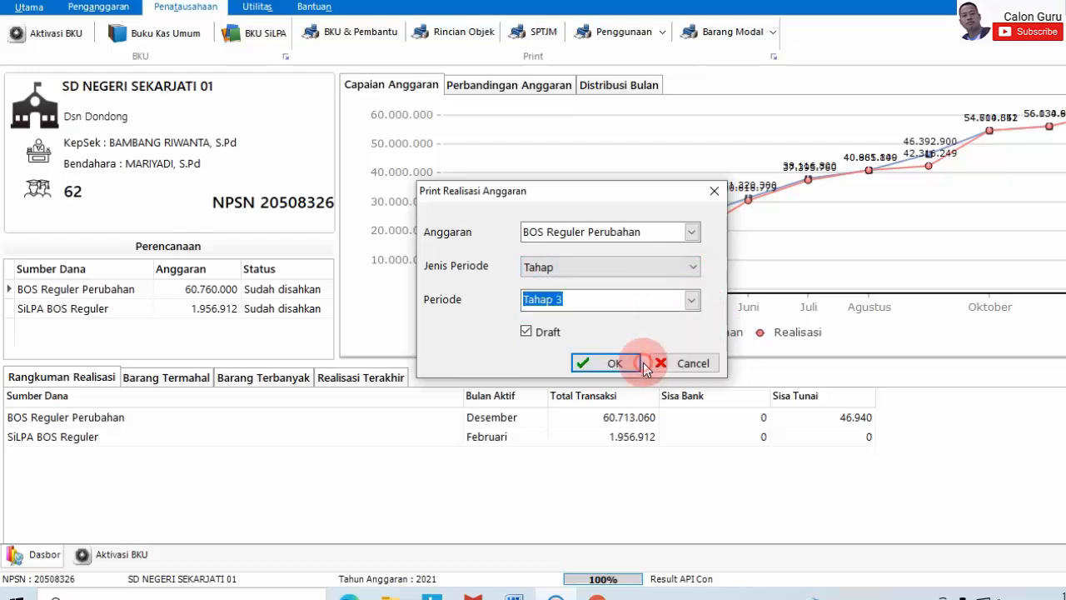
click(640, 361)
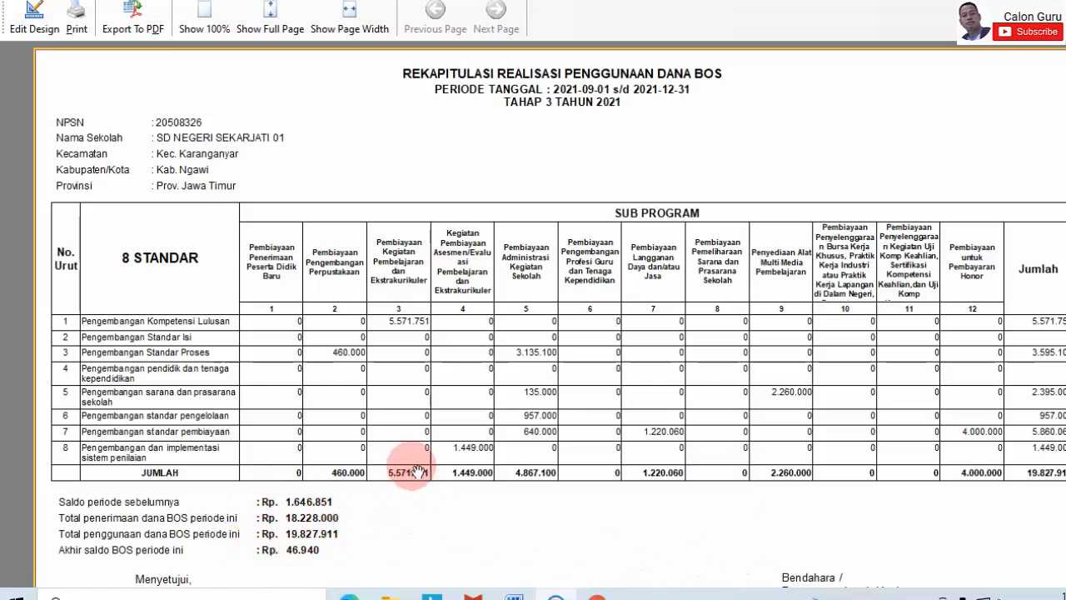
click(597, 596)
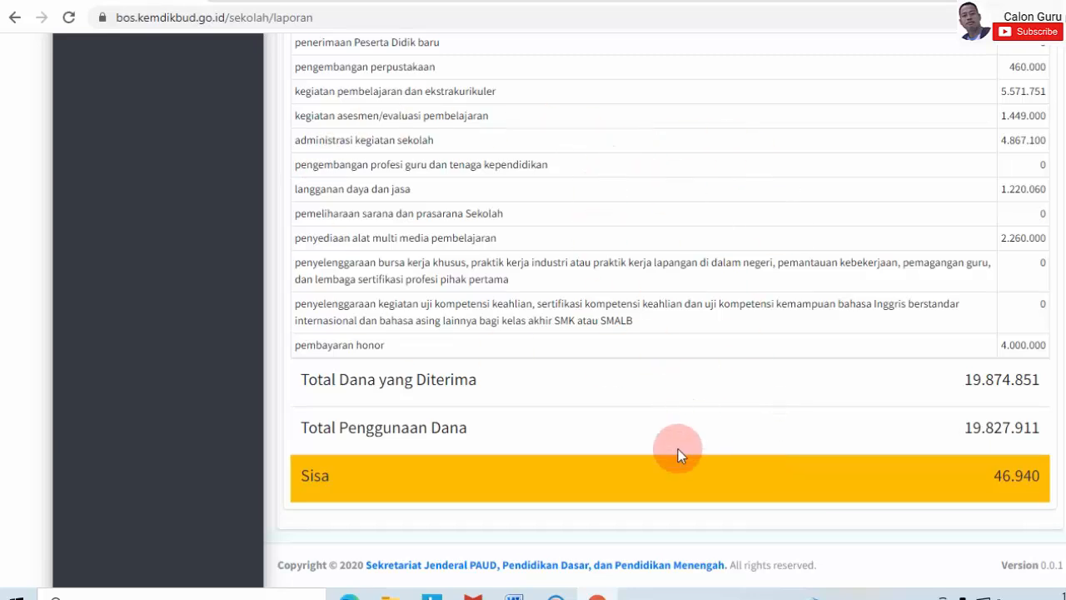
- Show the ARKAS Utama dashboard with BOS Reguler Perubahan Sisa Tunai 46.940, then return to the portal
click(556, 595)
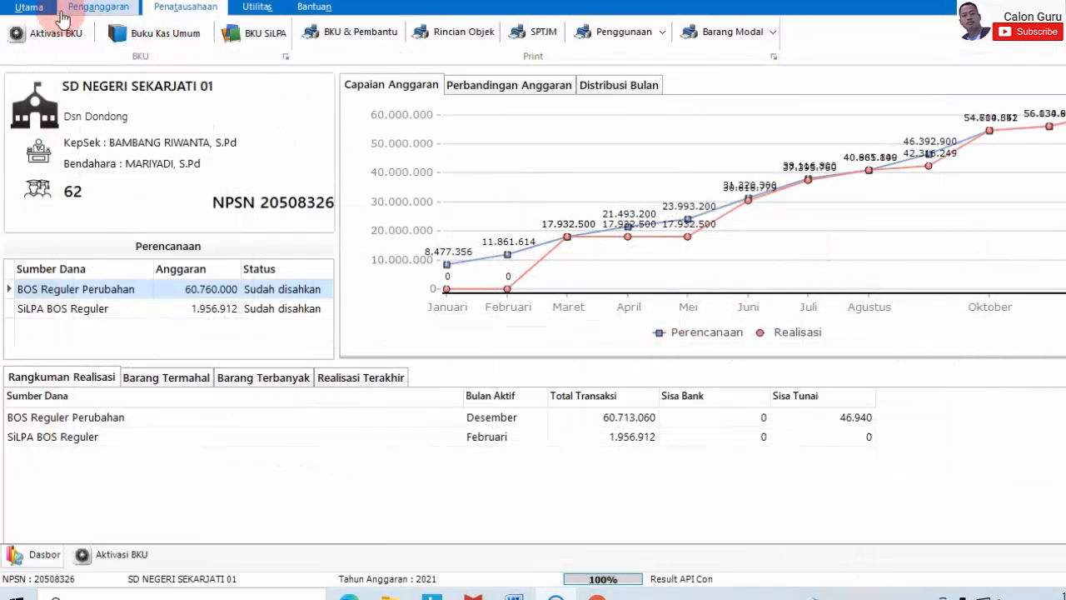
click(40, 15)
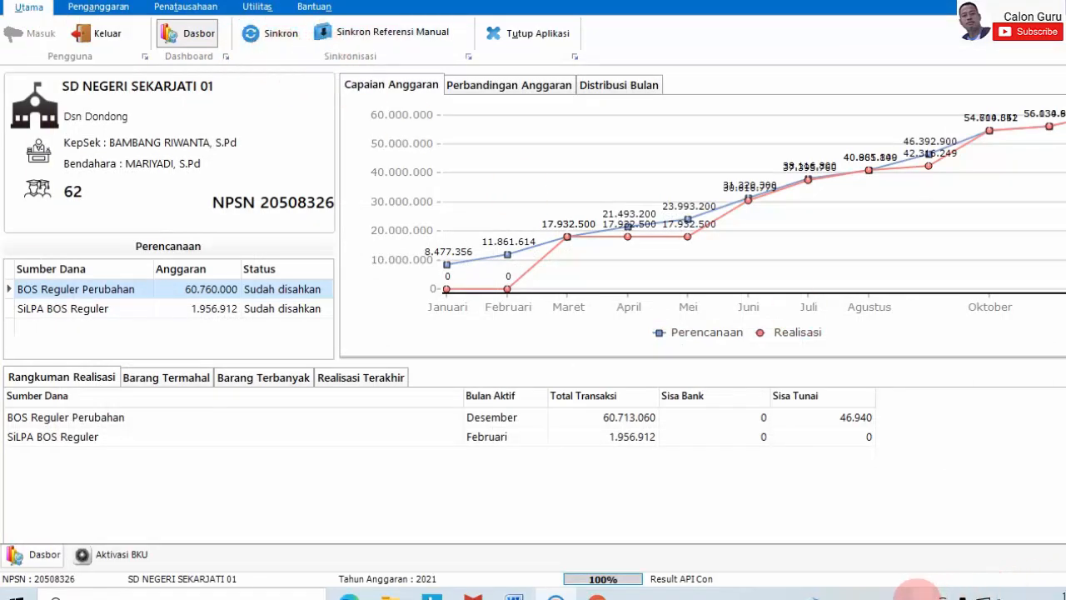
click(921, 594)
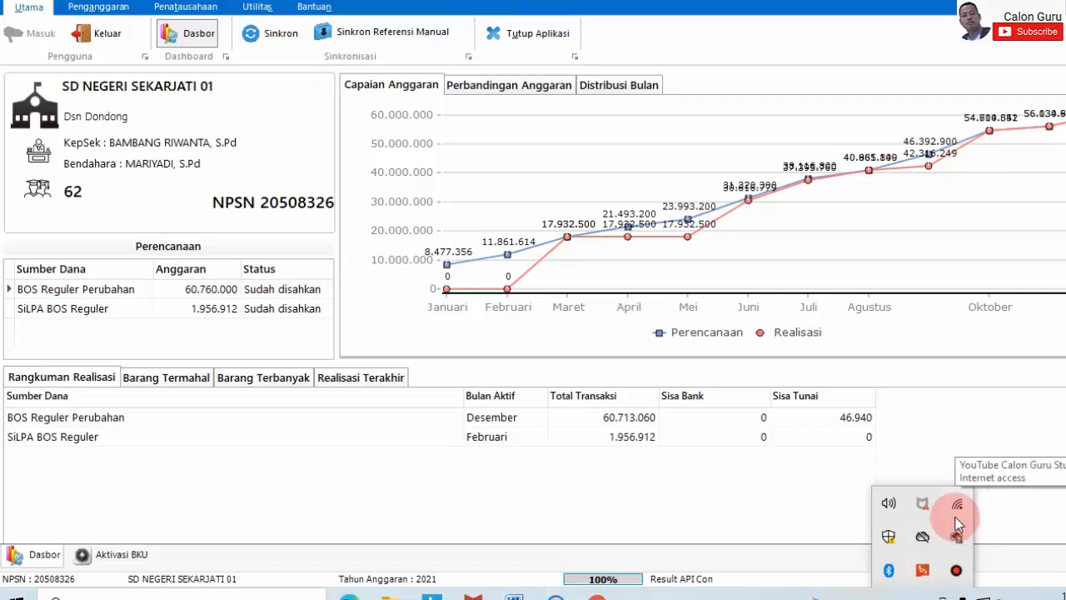
click(937, 262)
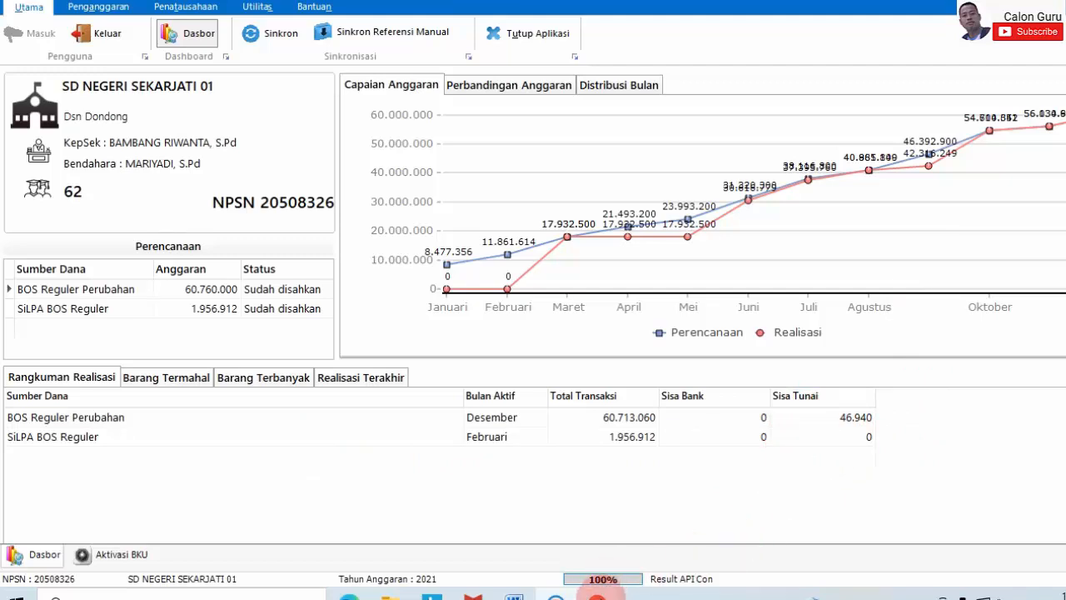
click(598, 596)
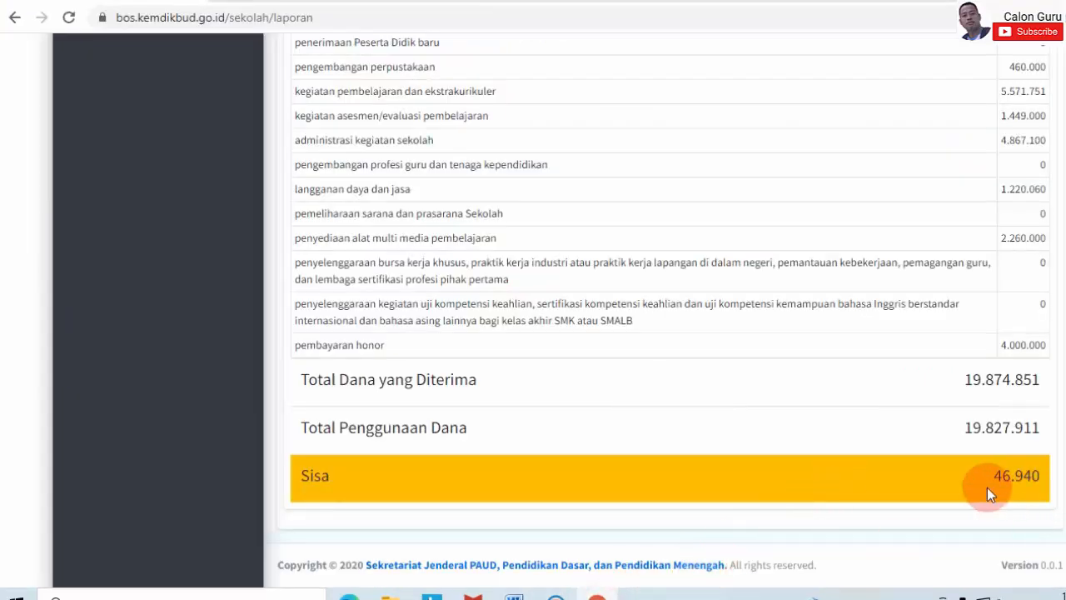
- Glance at the ARKAS dashboard, then recheck the portal's Tahap 3 Sisa of 46.940
mouse_move(554, 593)
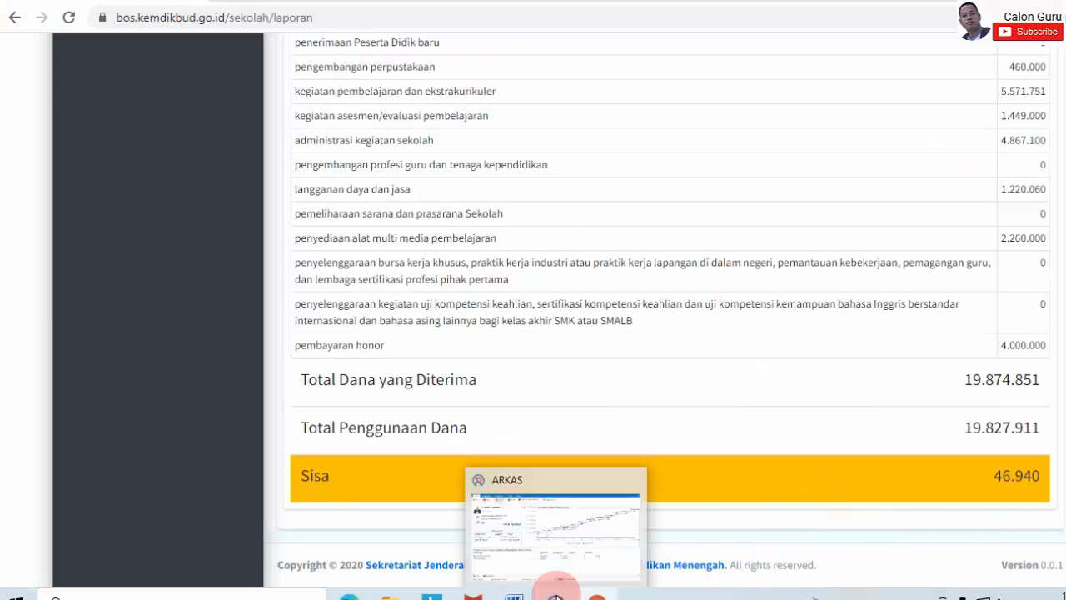
click(589, 539)
click(588, 538)
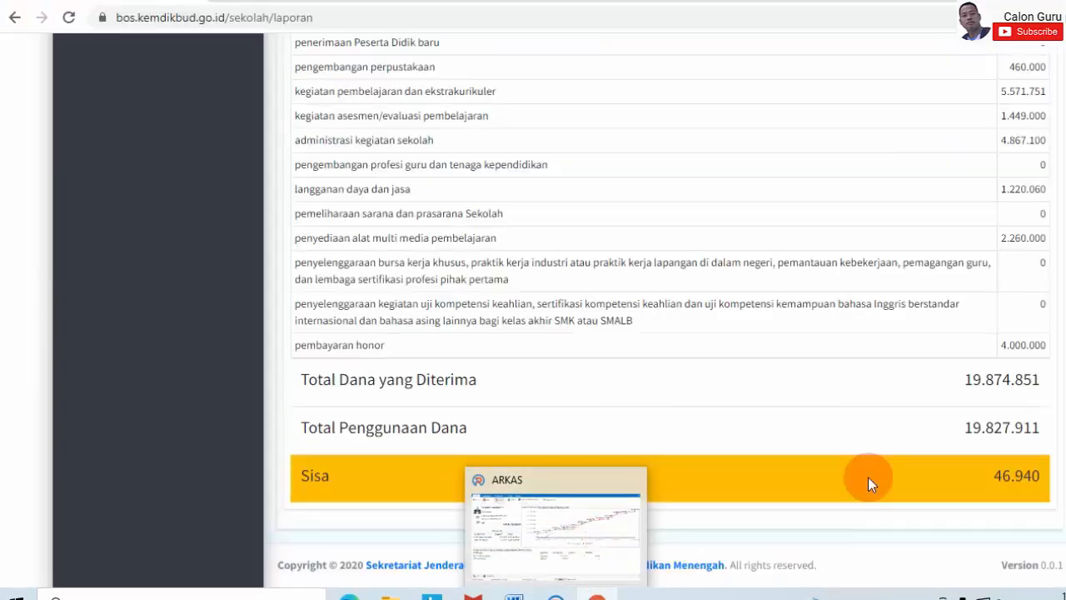
scroll(893, 411, up, 15)
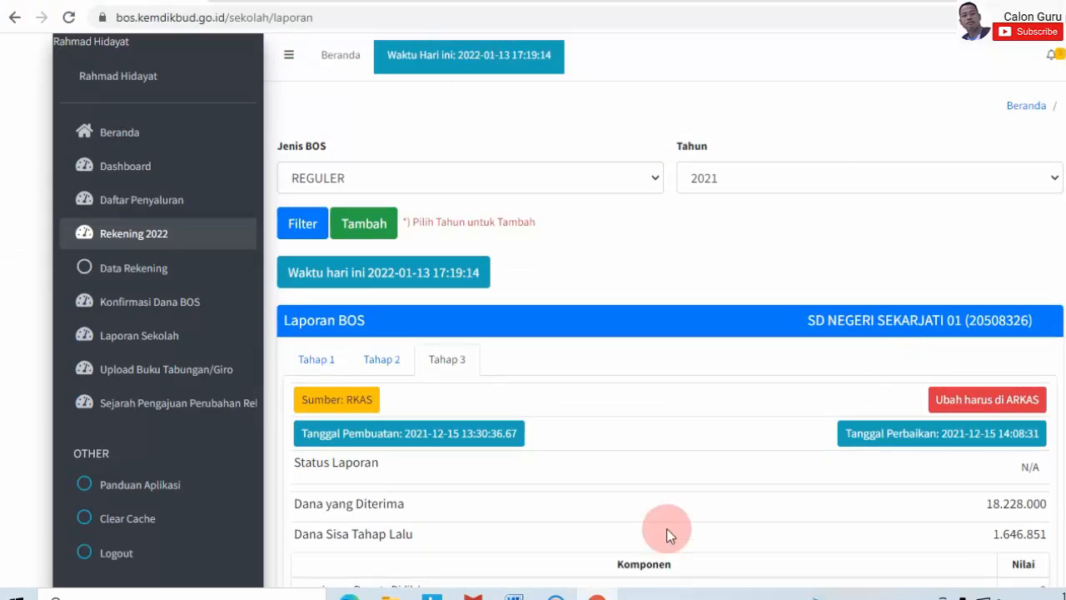
- Bring up the Word notes 'Finalisasi Laporan BOS 2021 pada ARKAS 3.3'
mouse_move(514, 596)
click(460, 562)
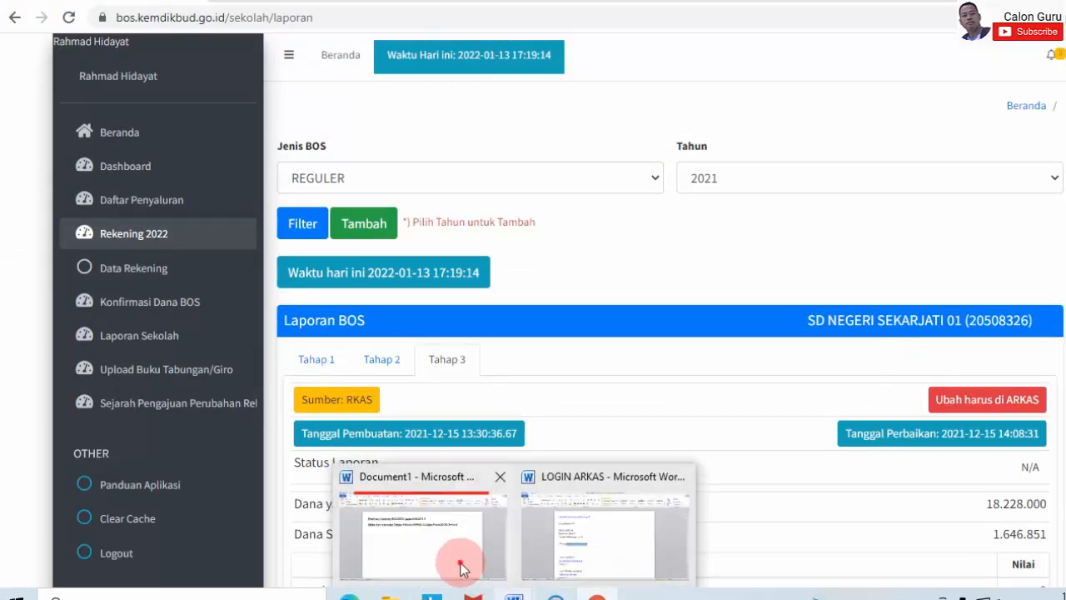
click(527, 289)
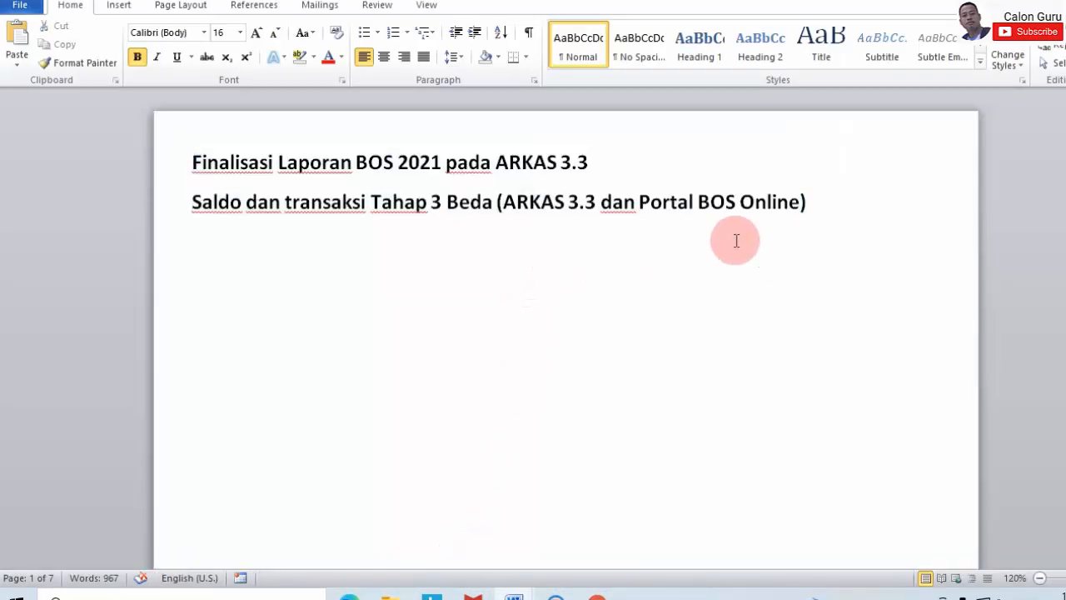